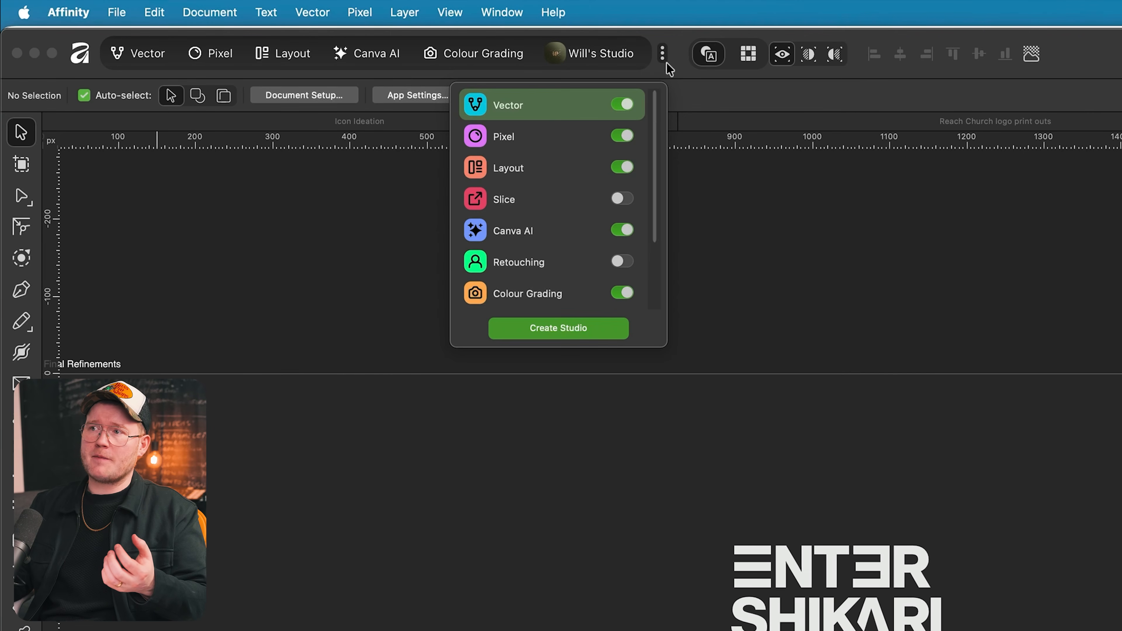
# - Try a hue shift on Artboard2 with the Colour Grading studio's quick adjustments
pyautogui.scroll(-3, 655, 133)
pyautogui.moveTo(656, 168); pyautogui.dragTo(651, 192)
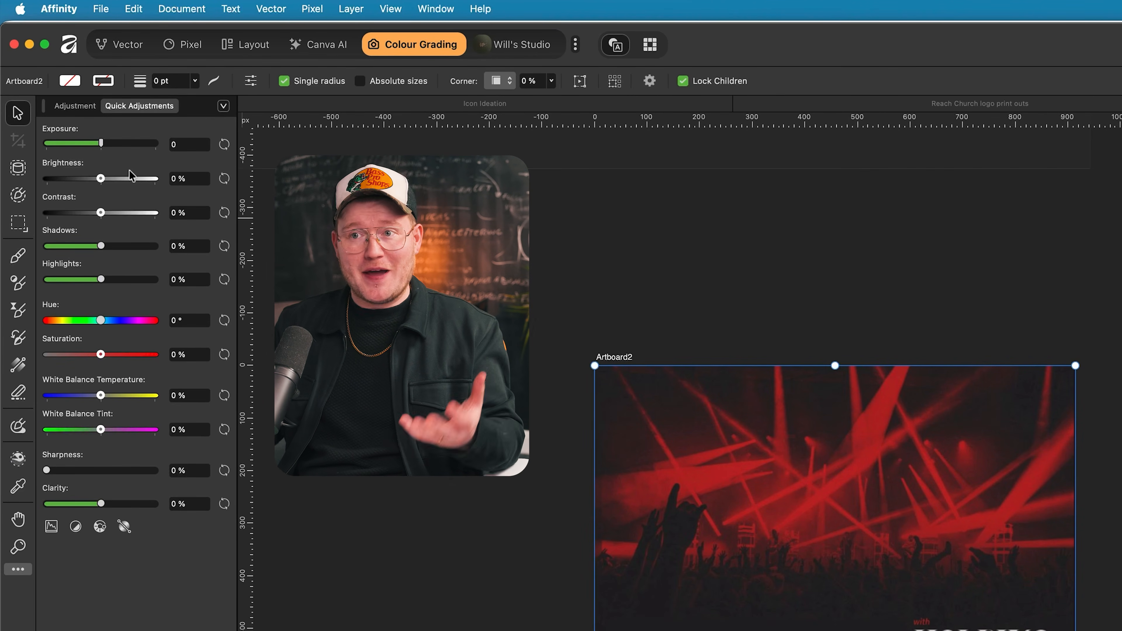
pyautogui.moveTo(101, 320); pyautogui.dragTo(125, 321)
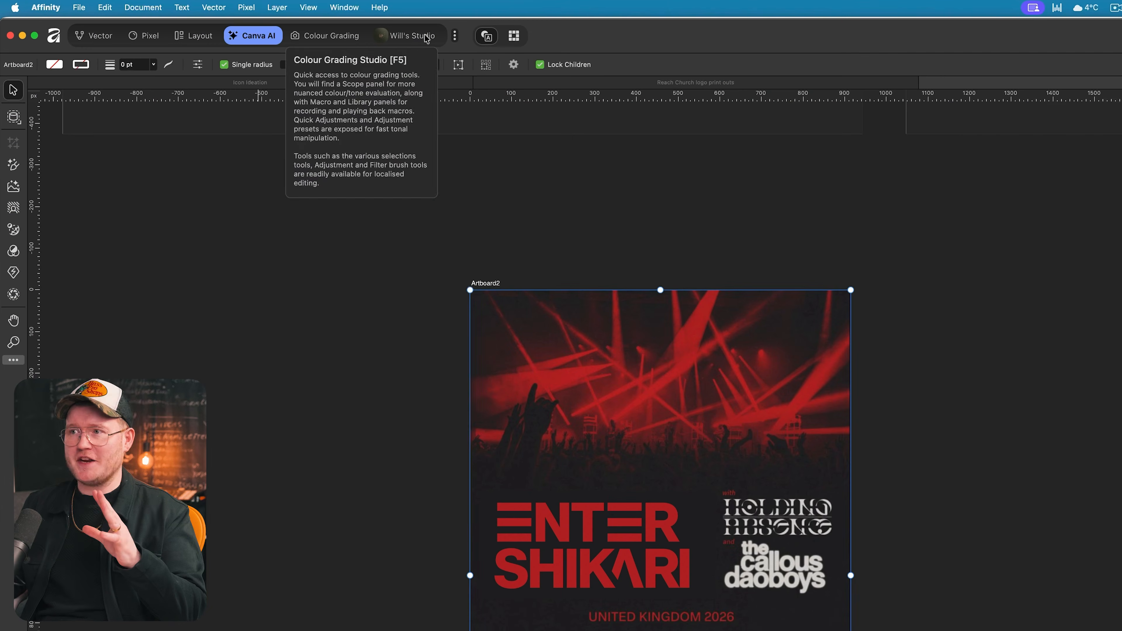
# - Start a new custom studio, name it Test Studio and give it the crosshair icon
pyautogui.click(415, 40)
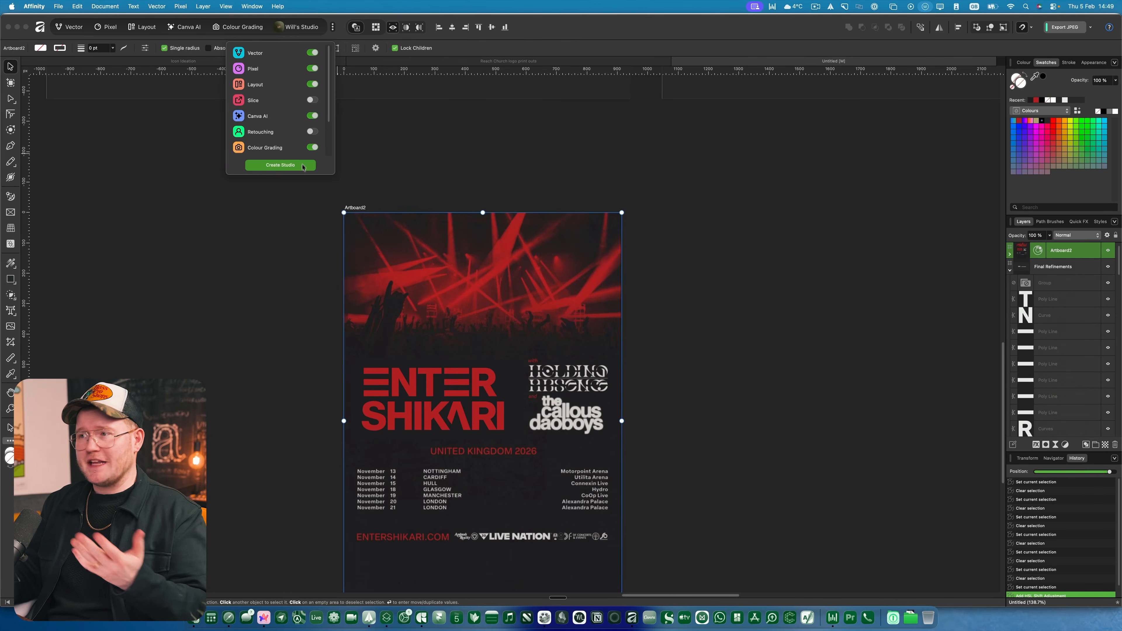
pyautogui.click(300, 169)
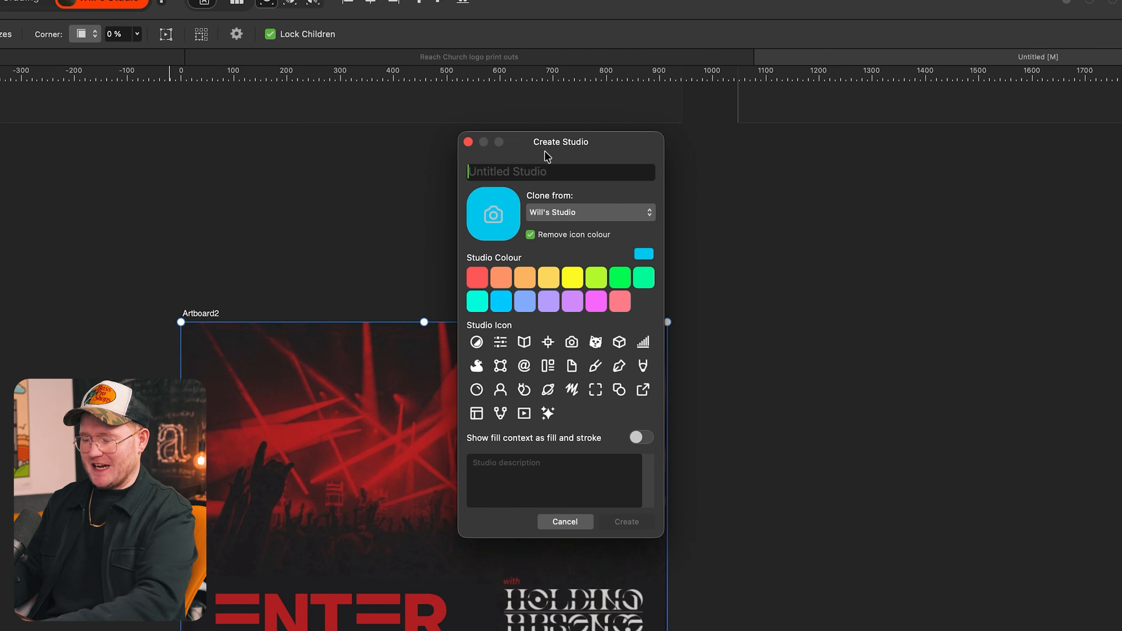
pyautogui.write('Test Studio')
pyautogui.moveTo(557, 171); pyautogui.dragTo(400, 173)
pyautogui.click(504, 226)
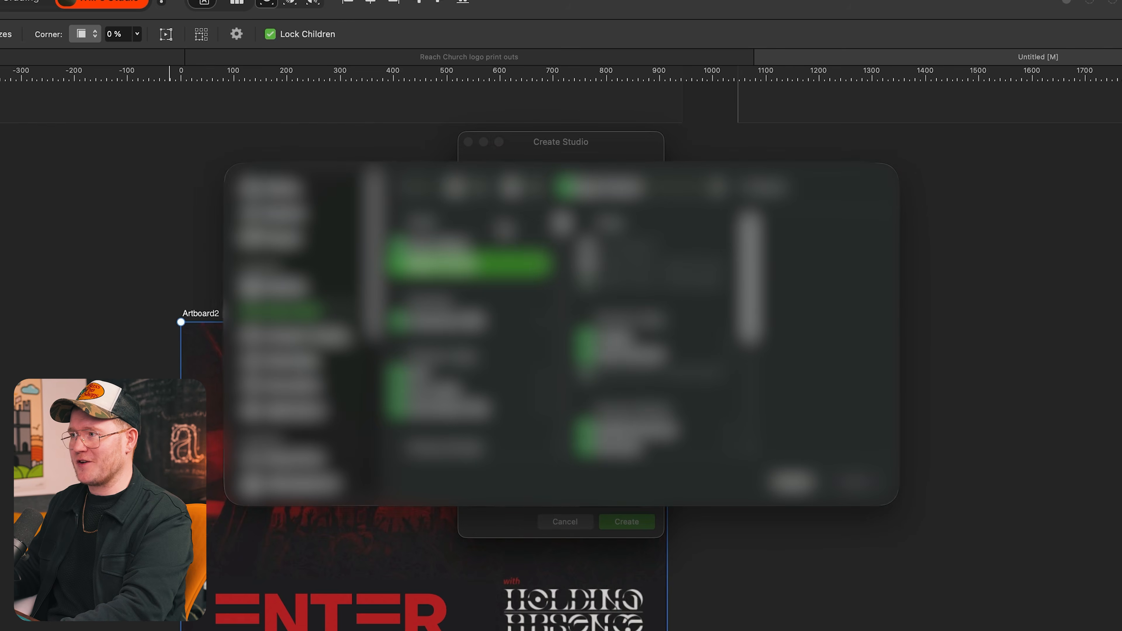
pyautogui.press('Escape')
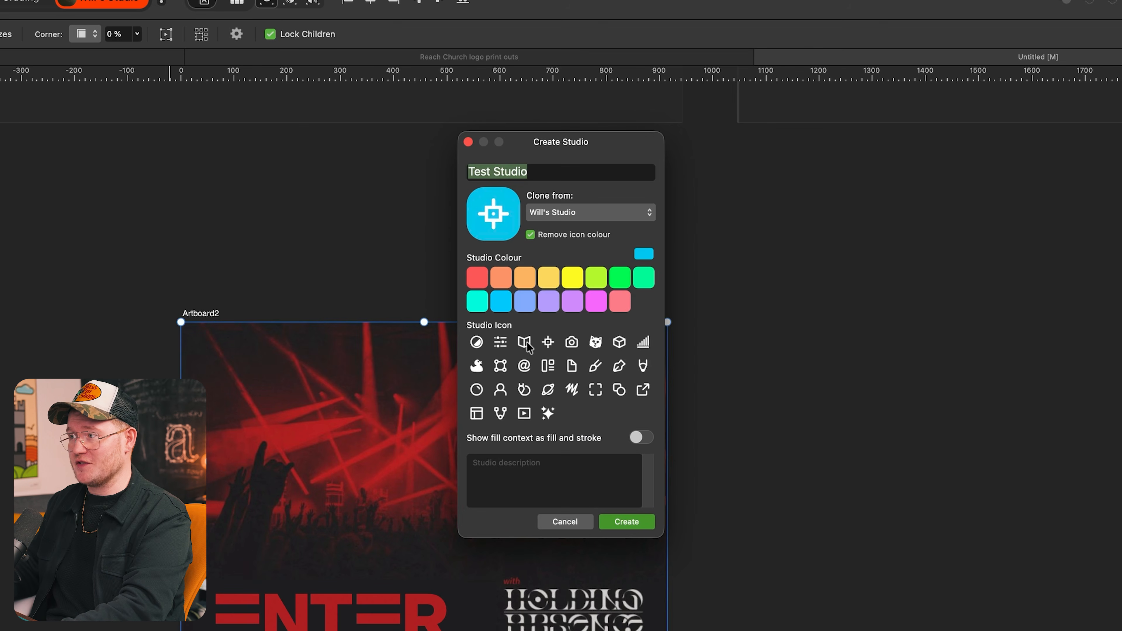
# - Give Test Studio a red colour, clone it from Vector, show fill context as fill and stroke, and create it
pyautogui.click(478, 277)
pyautogui.click(590, 218)
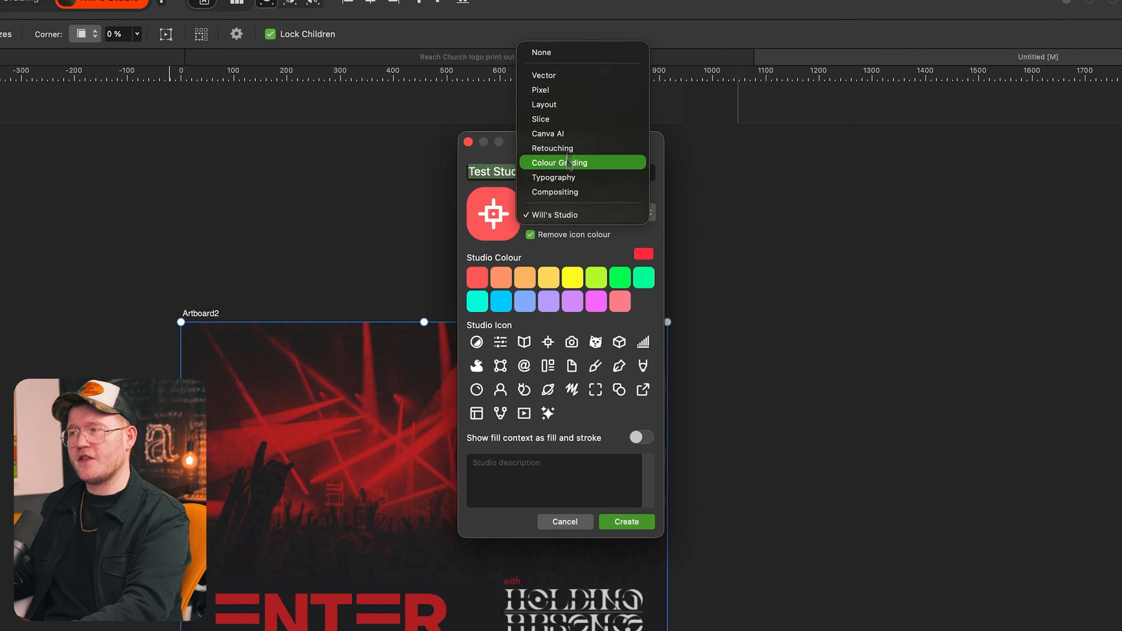
pyautogui.click(574, 79)
pyautogui.click(641, 437)
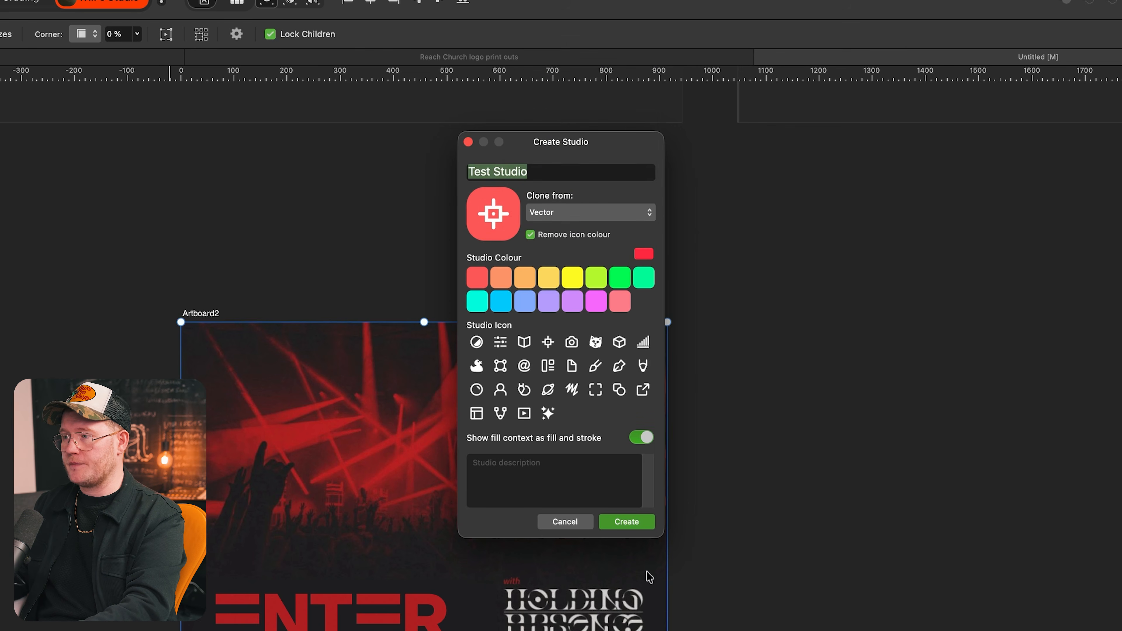
pyautogui.click(629, 522)
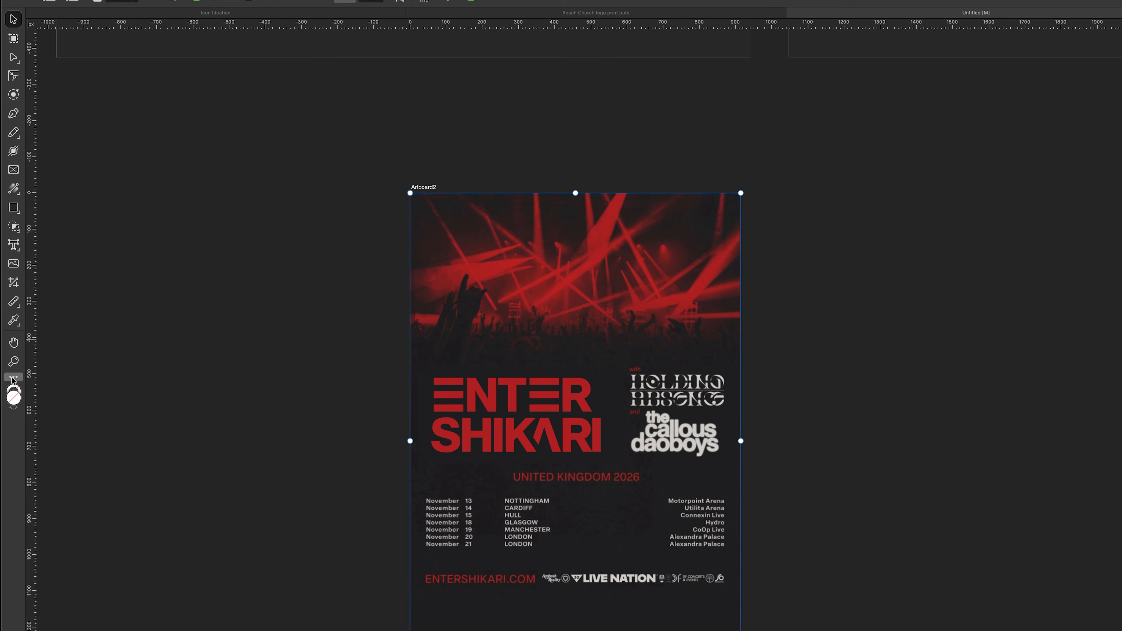
# - Remove the Picture Frame Rectangle, Fill and Stroke Width tools from the studio's tool list
pyautogui.click(13, 378)
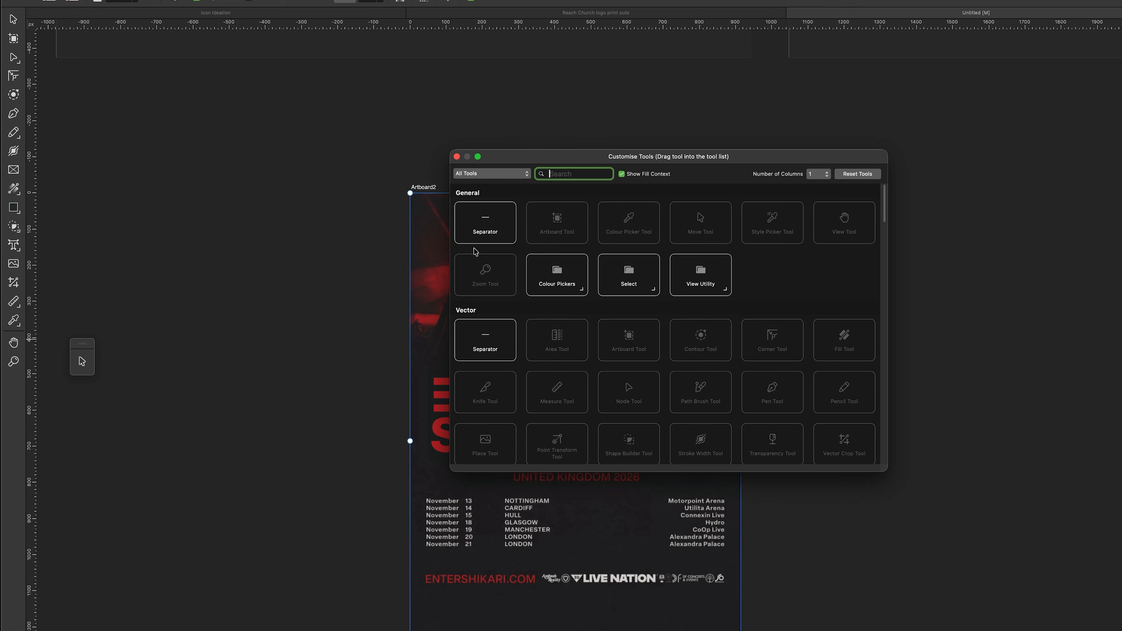
pyautogui.moveTo(15, 176); pyautogui.dragTo(95, 198)
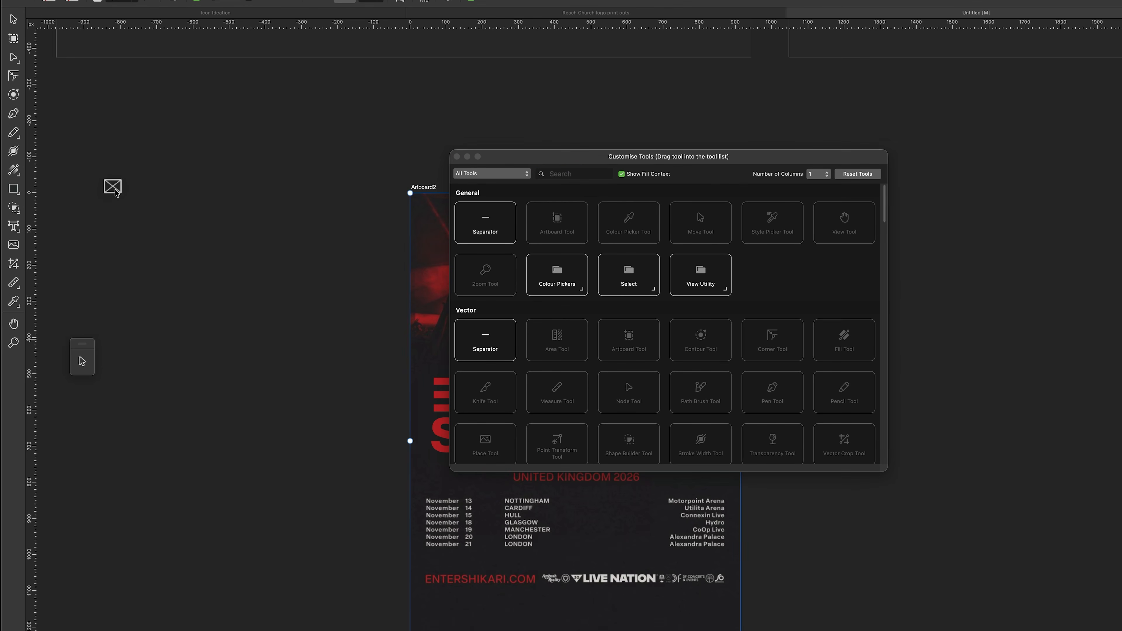
pyautogui.moveTo(15, 170); pyautogui.dragTo(93, 198)
pyautogui.moveTo(17, 154); pyautogui.dragTo(101, 178)
# - Add the Data Merge Layout, Picture Frame Ellipse and Table tools below the Zoom Tool and finish customising the tools
pyautogui.scroll(-10, 546, 359)
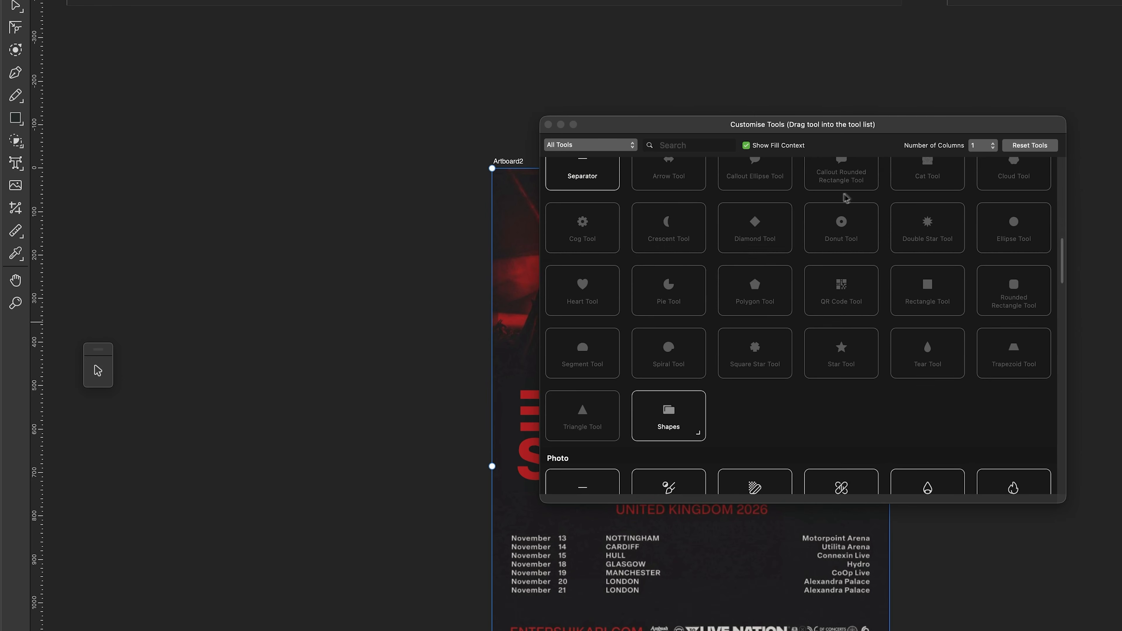
pyautogui.scroll(10, 845, 198)
pyautogui.click(684, 145)
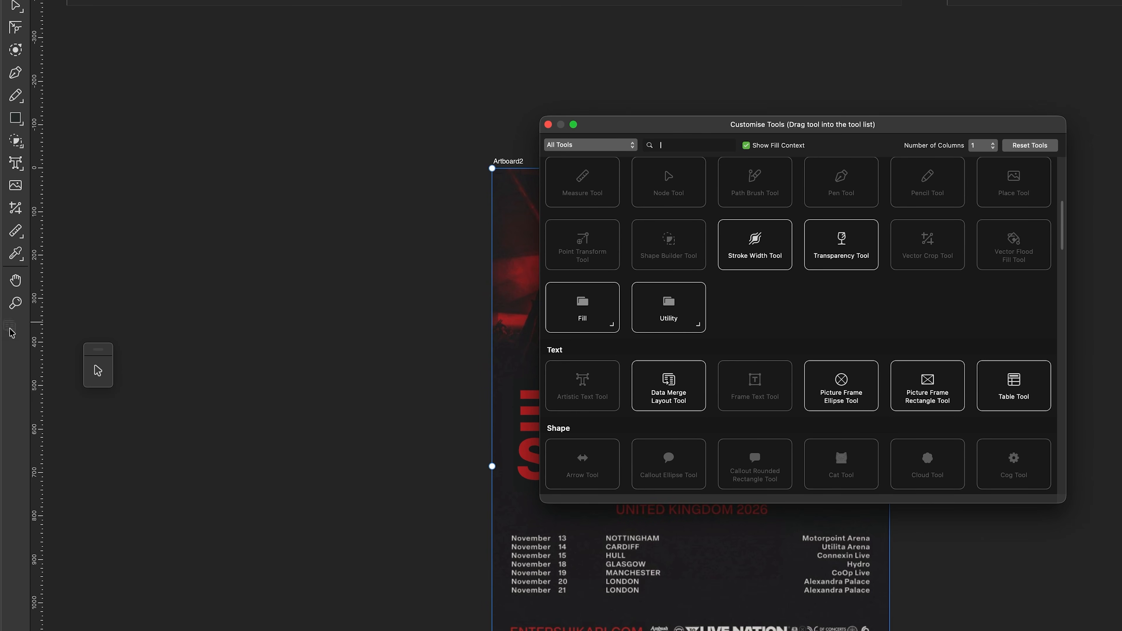
pyautogui.moveTo(12, 332); pyautogui.dragTo(15, 332)
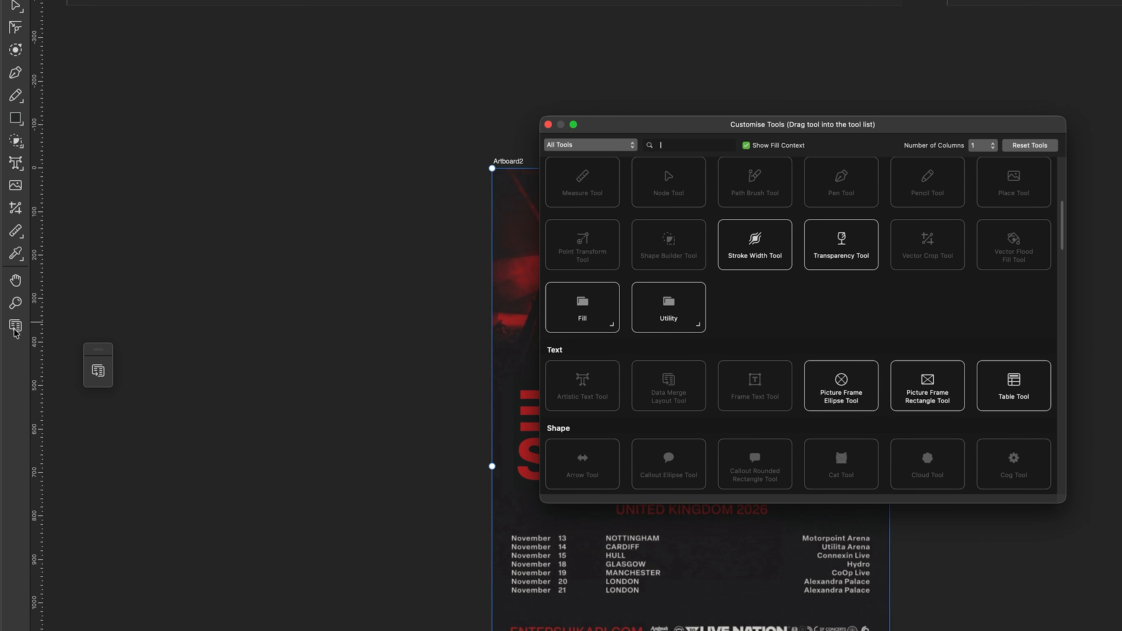
pyautogui.moveTo(56, 392); pyautogui.dragTo(10, 384)
pyautogui.scroll(5, 721, 363)
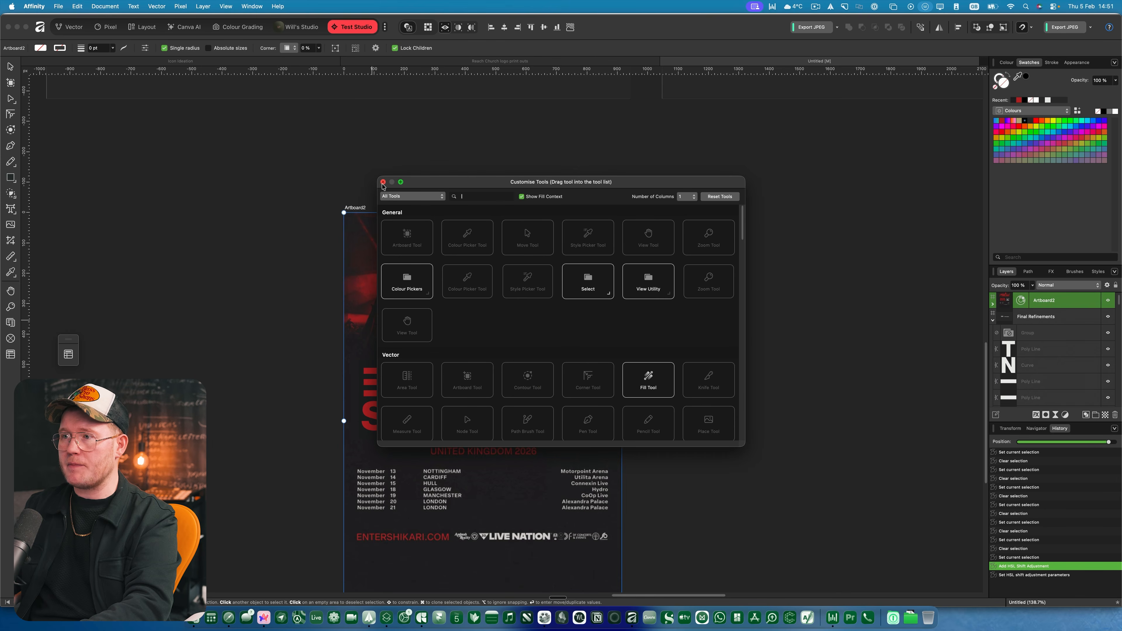
pyautogui.click(383, 183)
# - Customise the top toolbar by adding the Auto White Balance and Create Normals Map commands after Remove Background
pyautogui.rightClick(623, 31)
pyautogui.click(733, 41)
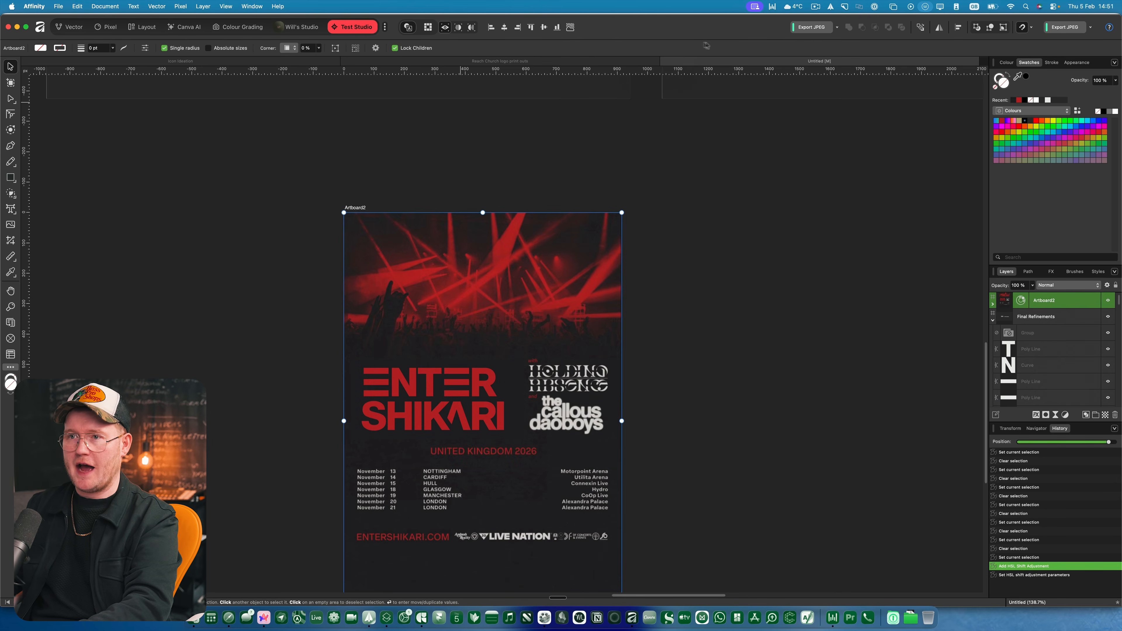
pyautogui.rightClick(622, 34)
pyautogui.click(657, 86)
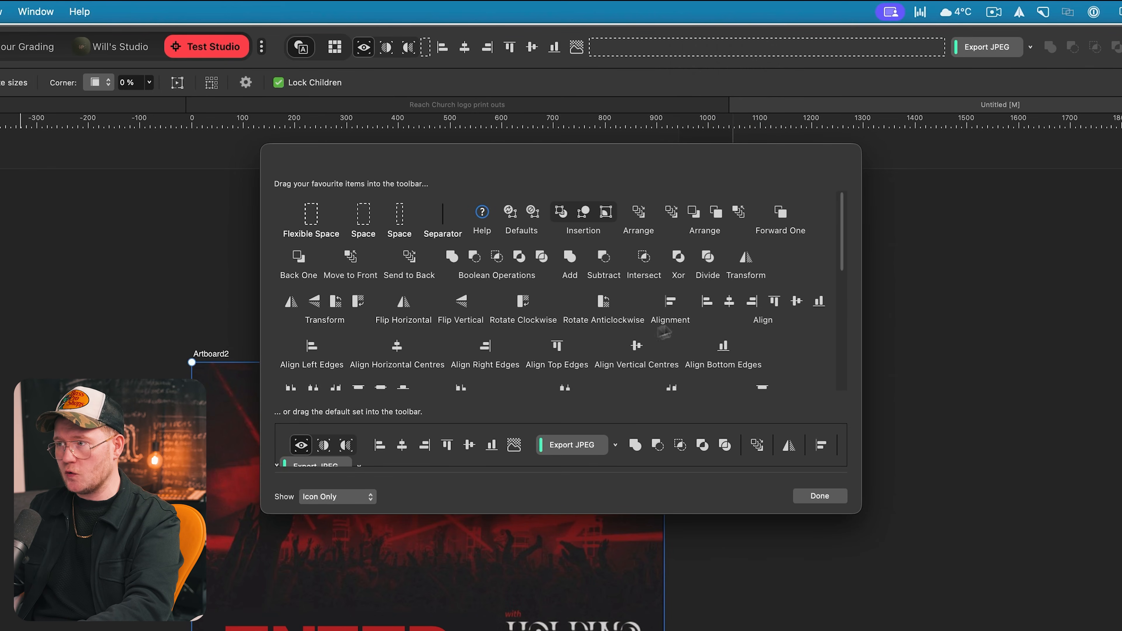
pyautogui.scroll(-15, 664, 333)
pyautogui.moveTo(660, 105); pyautogui.dragTo(637, 47)
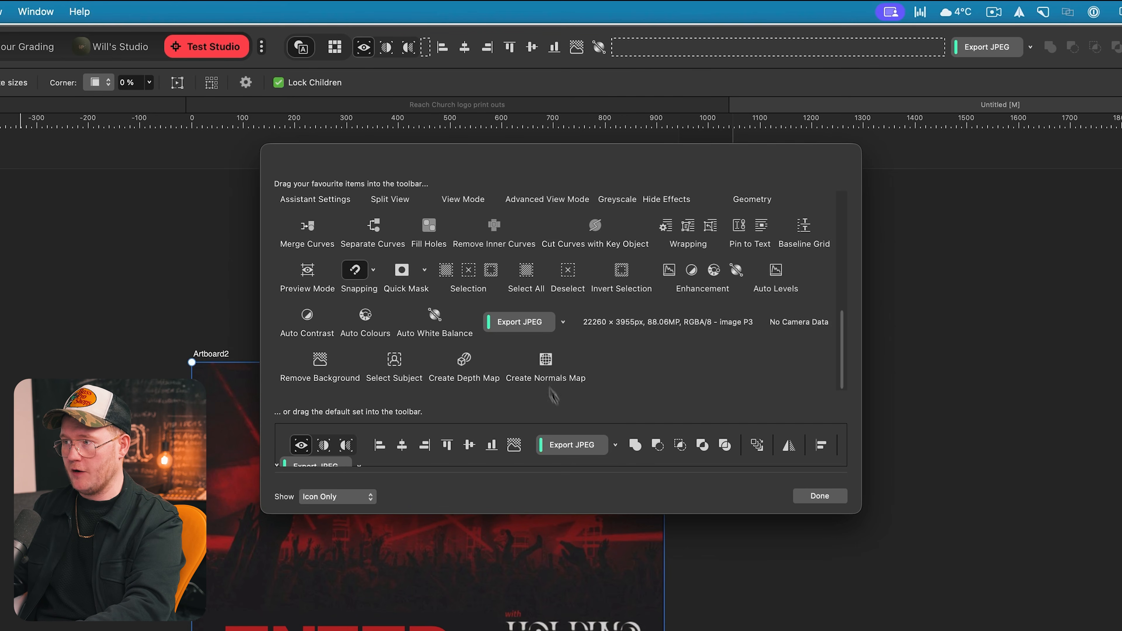
pyautogui.moveTo(621, 133); pyautogui.dragTo(636, 51)
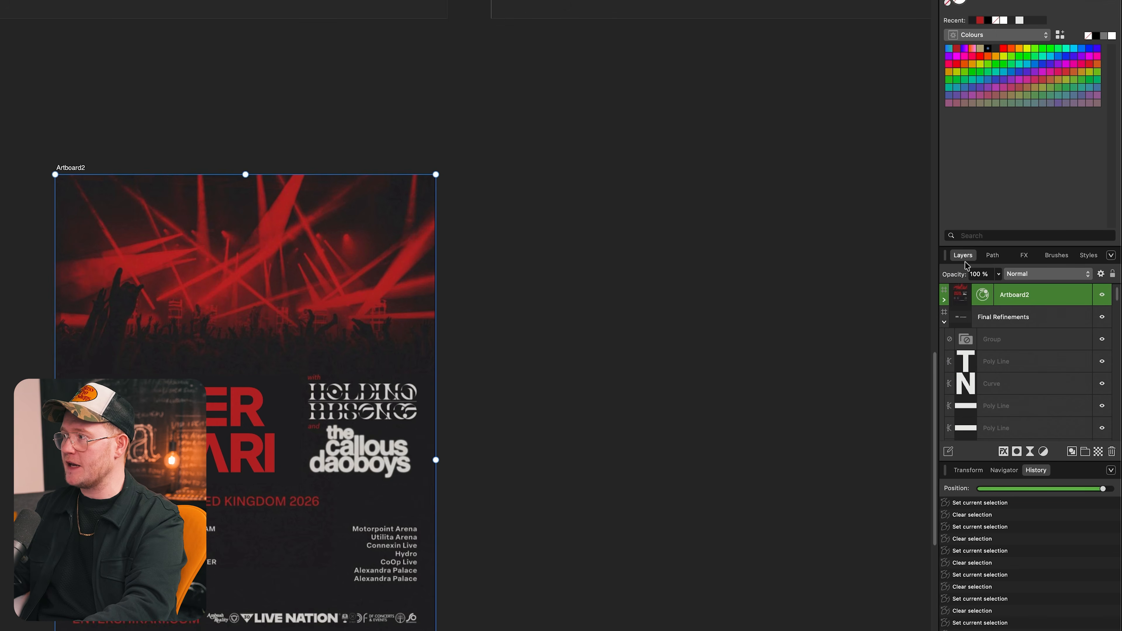
# - Undock the Layers panel so that it floats over the canvas
pyautogui.moveTo(972, 253); pyautogui.dragTo(309, 116)
pyautogui.moveTo(1014, 258); pyautogui.dragTo(480, 159)
pyautogui.click(461, 154)
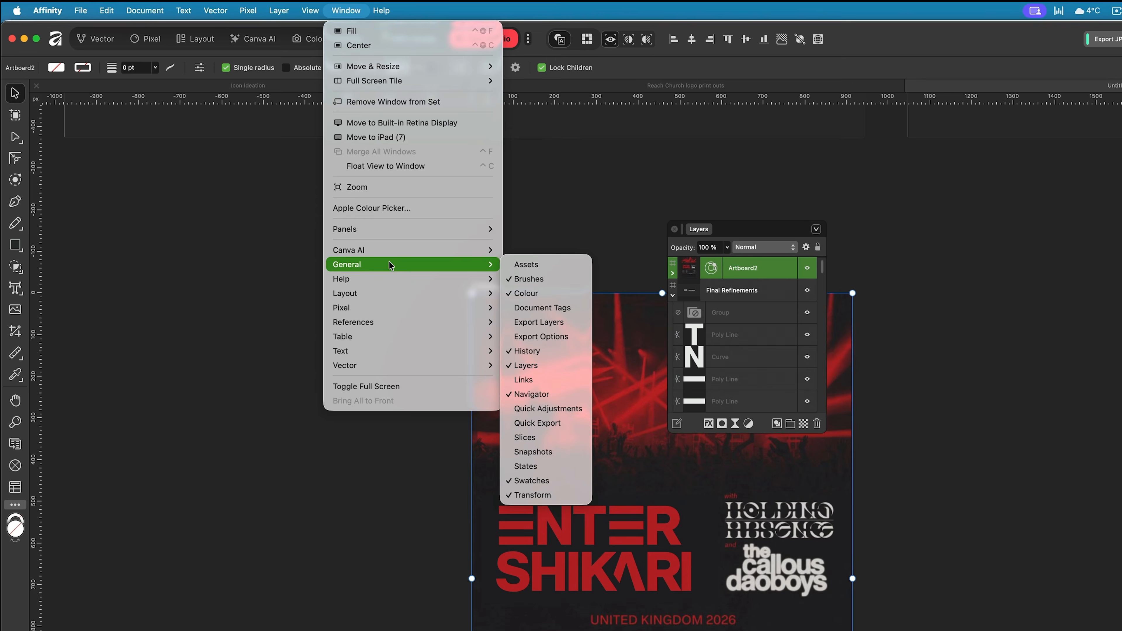
pyautogui.click(206, 163)
# - Show the Quick Adjustments panel and arrange it side by side with the floating Layers panel
pyautogui.click(332, 10)
pyautogui.moveTo(406, 266)
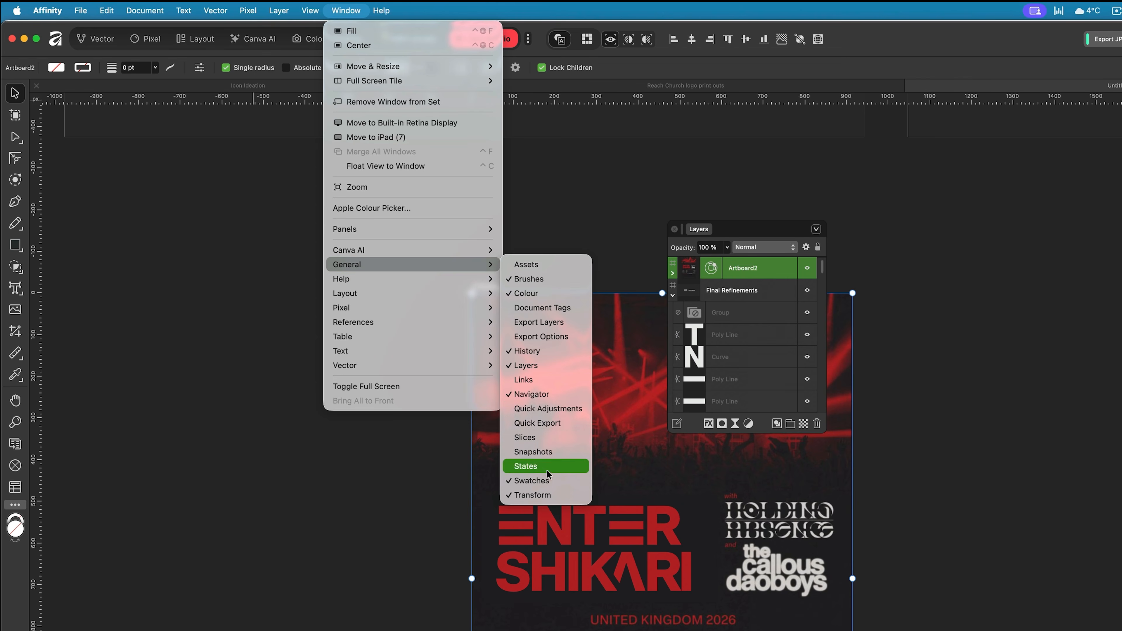
pyautogui.click(548, 409)
pyautogui.moveTo(616, 449); pyautogui.dragTo(132, 157)
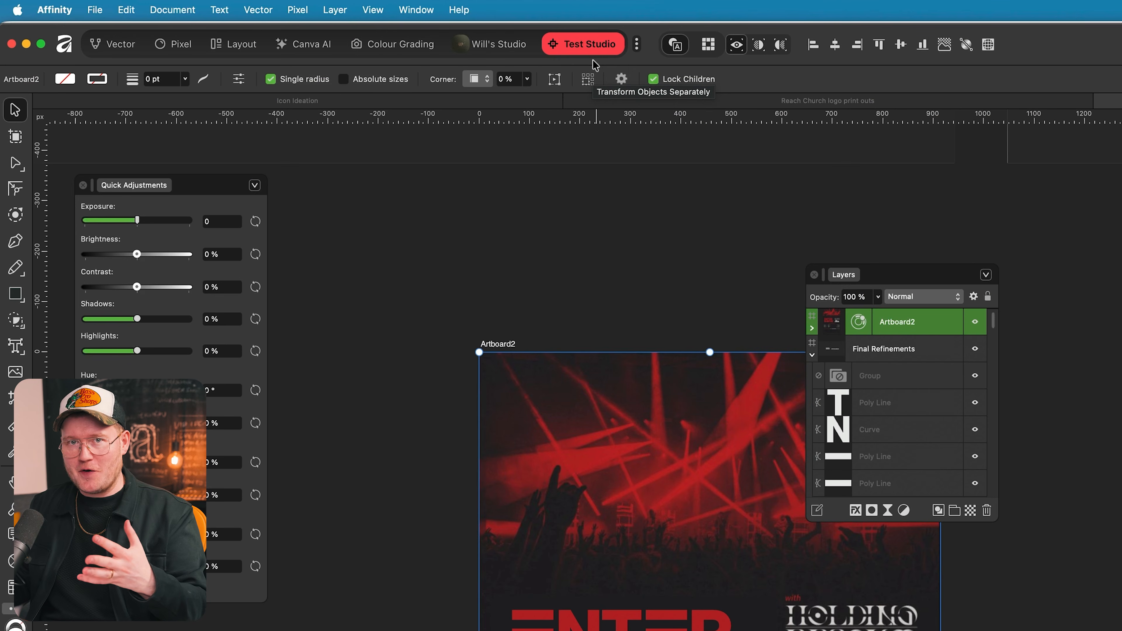
pyautogui.moveTo(881, 273); pyautogui.dragTo(345, 176)
# - Delete the custom studio Test Studio
pyautogui.click(637, 44)
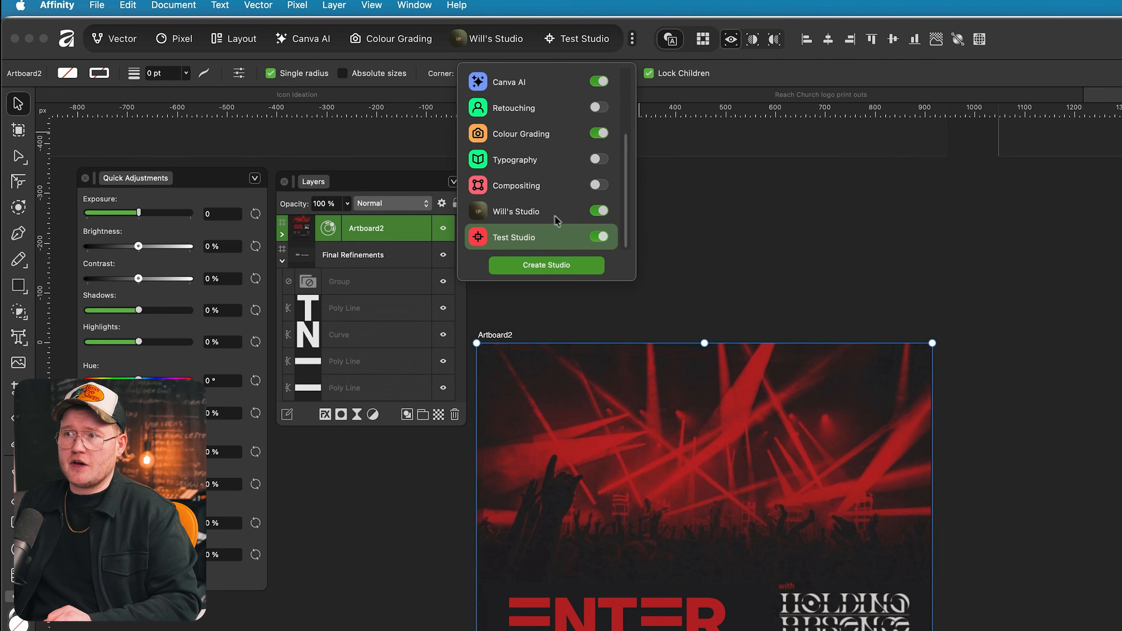
pyautogui.click(591, 240)
pyautogui.click(569, 320)
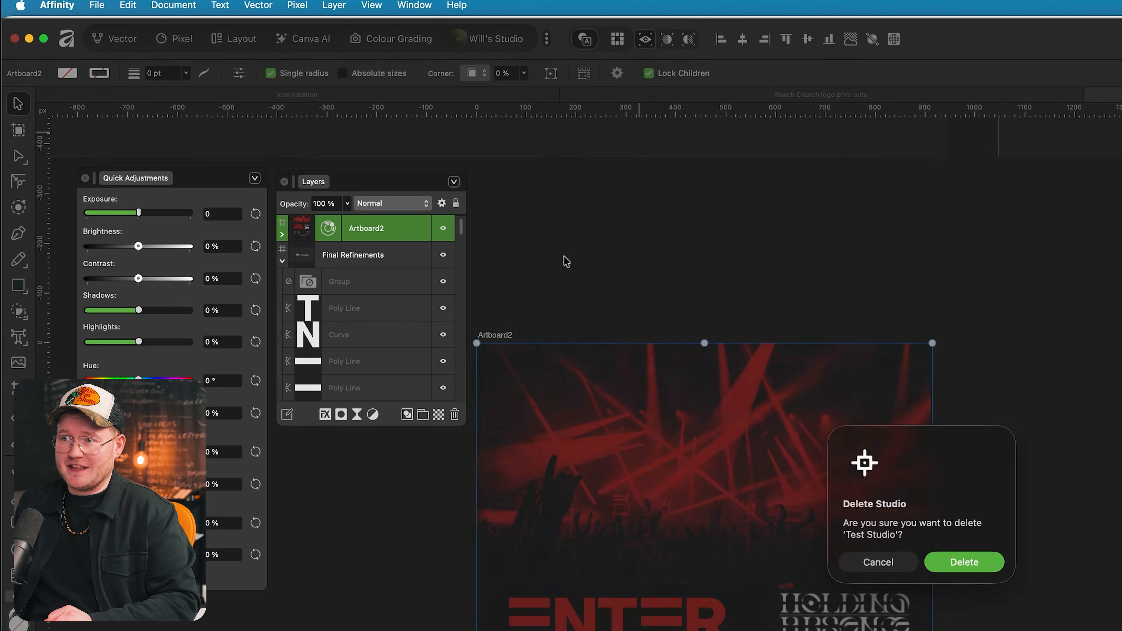
pyautogui.click(974, 561)
# - Switch to the Vector studio and alternate between the Move Tool and the Pen Tool, ending on the Move Tool
pyautogui.click(163, 42)
pyautogui.press('super+1')
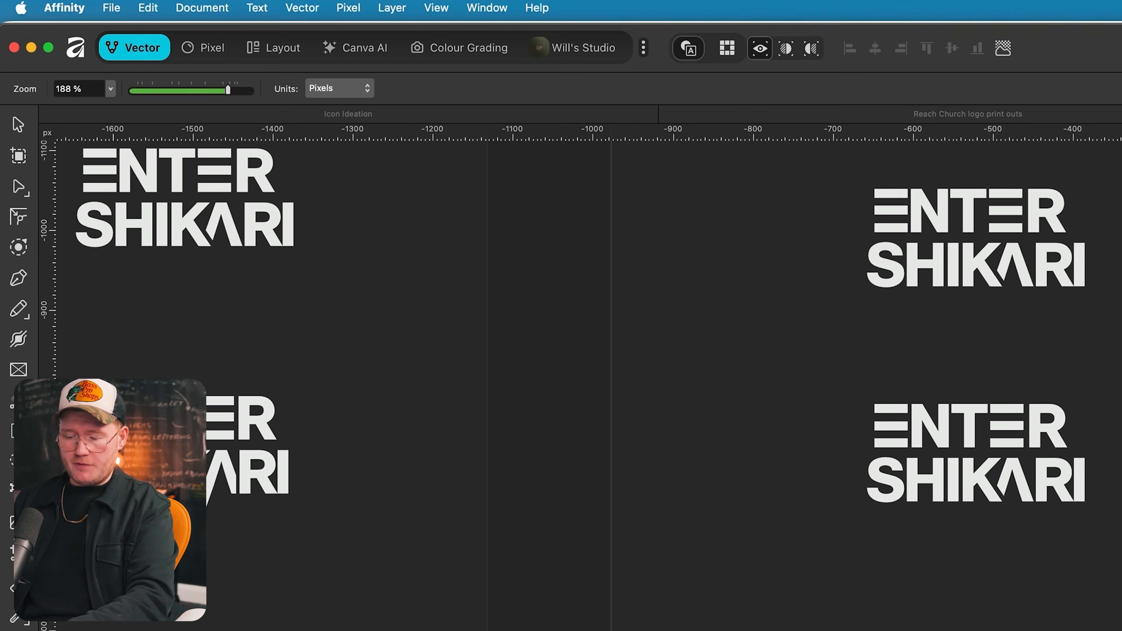
pyautogui.press('v')
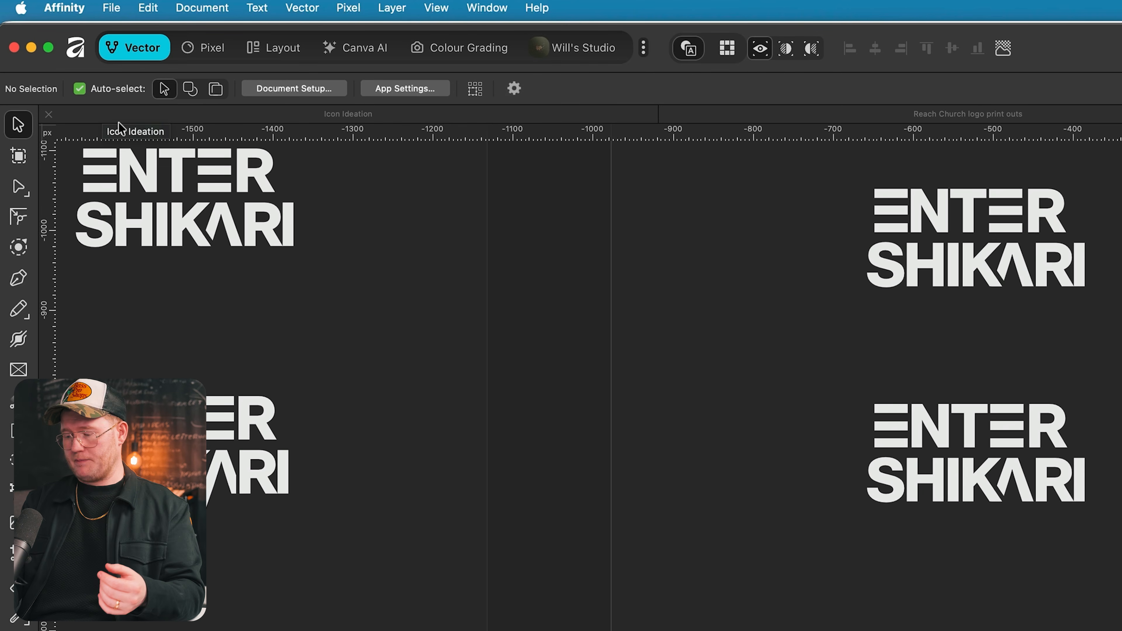
pyautogui.press('p')
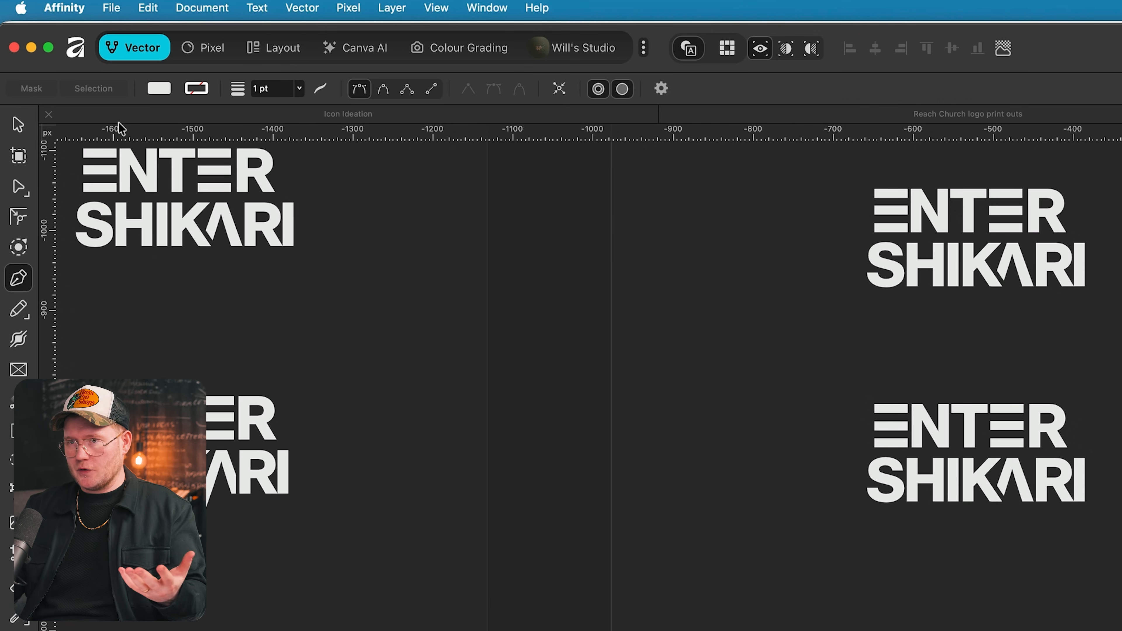
pyautogui.press('v')
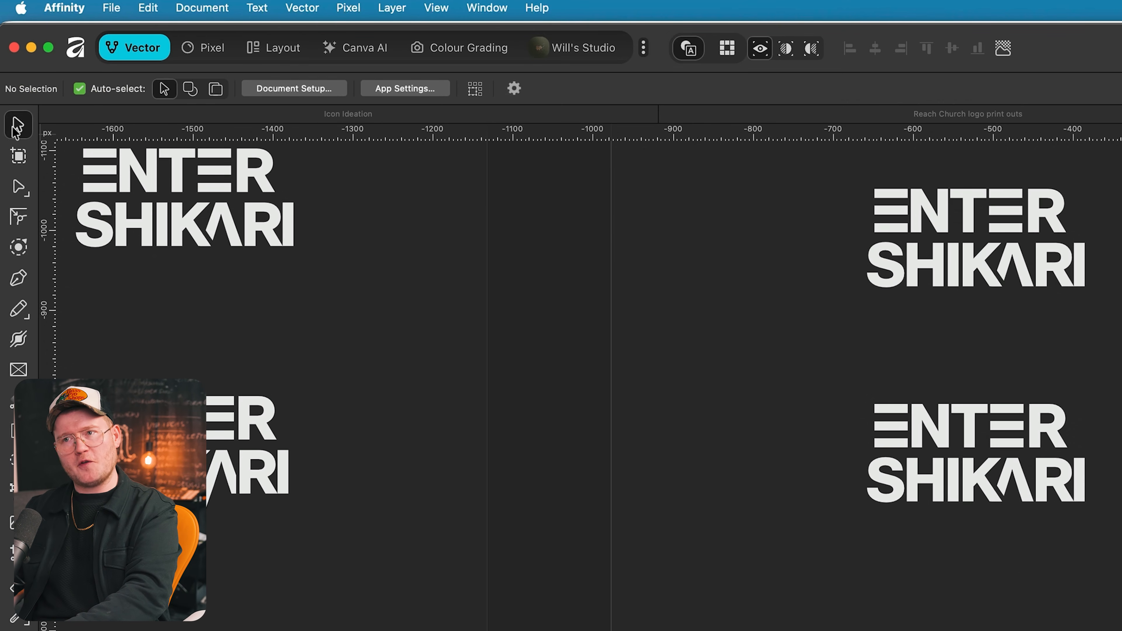
pyautogui.press('p')
pyautogui.press('v')
pyautogui.click(28, 278)
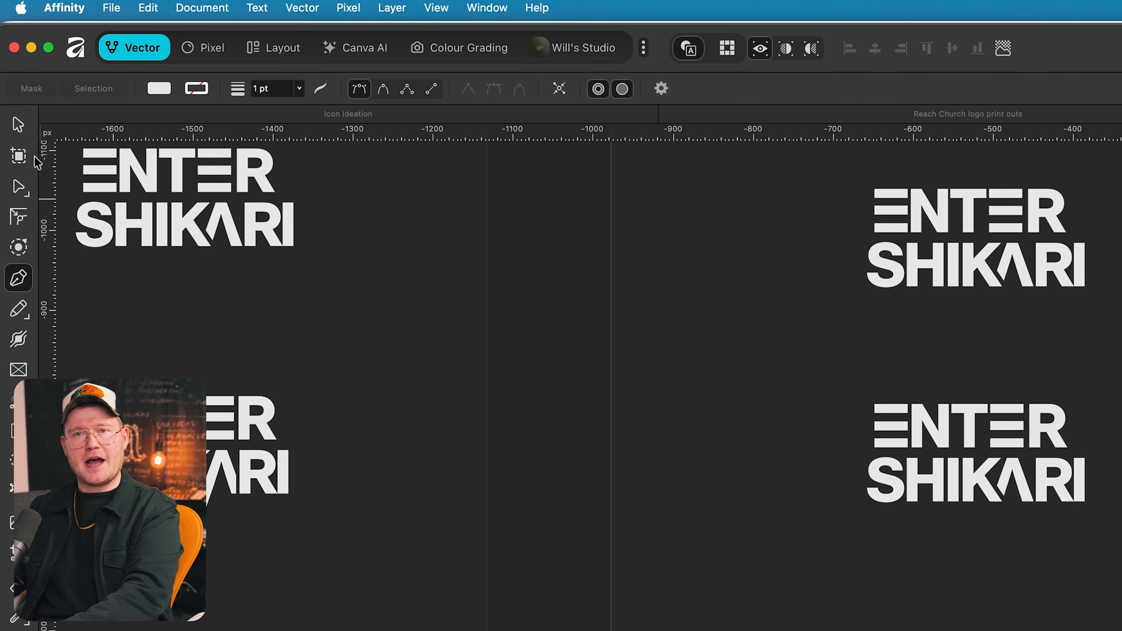
pyautogui.press('v')
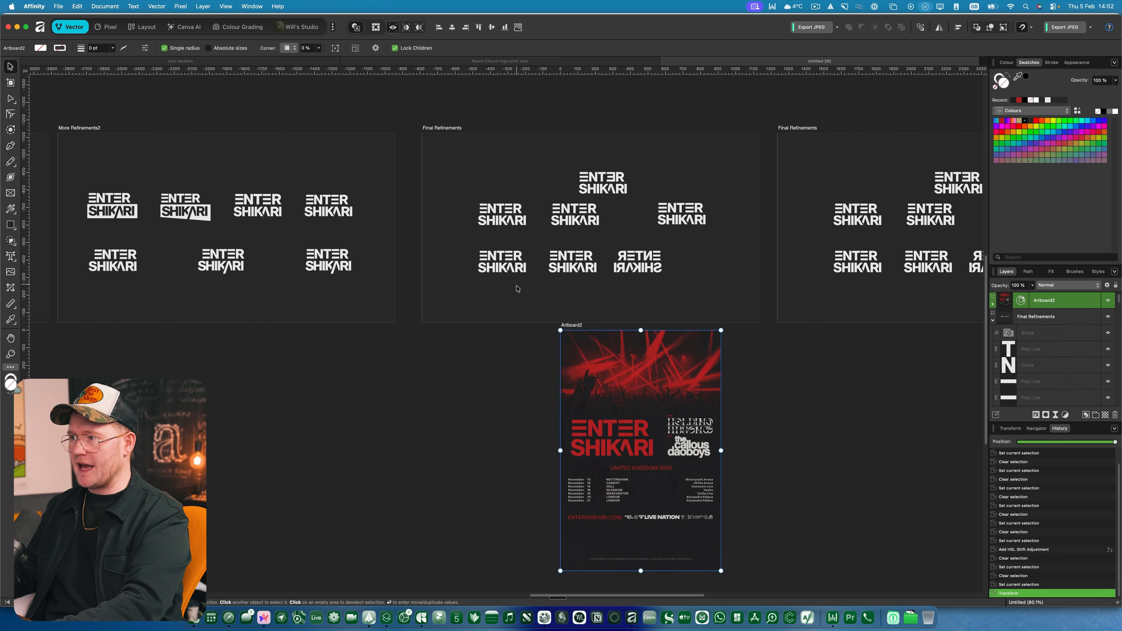
# - Move the red ENTER SHIKARI logo in the Final Refinements artboard to the left and slightly down
pyautogui.moveTo(518, 290); pyautogui.dragTo(419, 261)
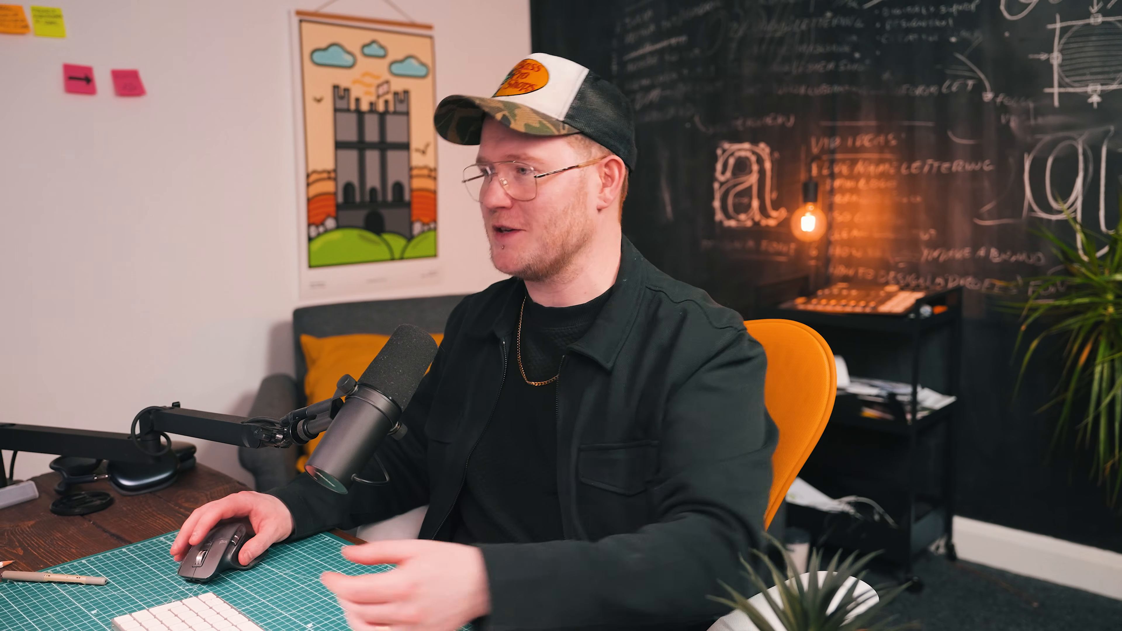
pyautogui.hotkey('shift', 'm')
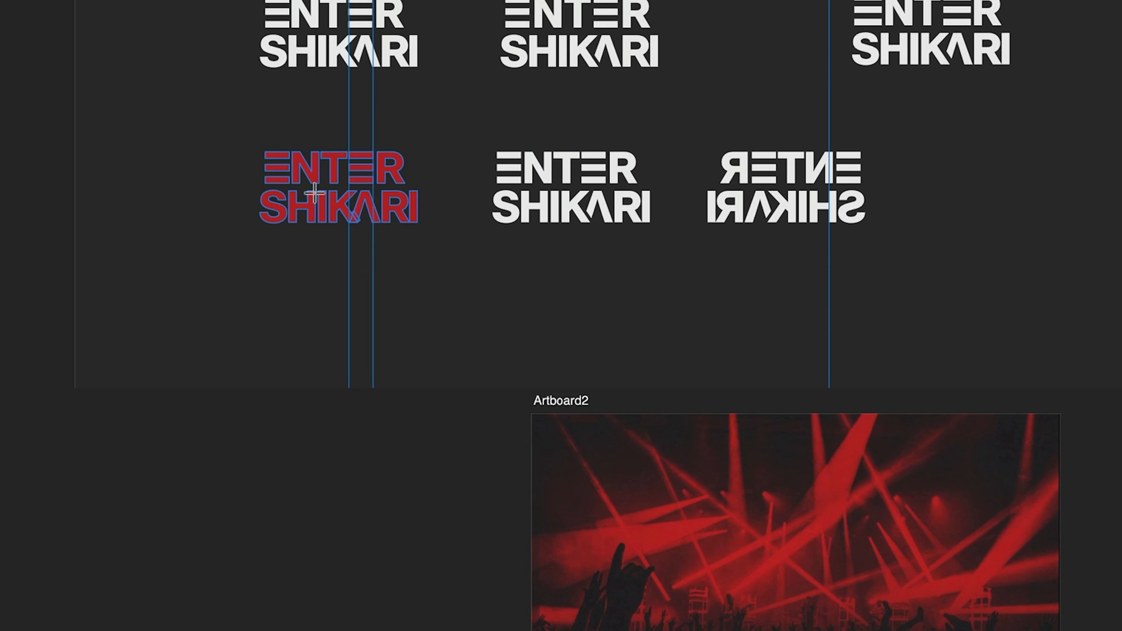
pyautogui.press('v')
pyautogui.moveTo(312, 195); pyautogui.dragTo(185, 240)
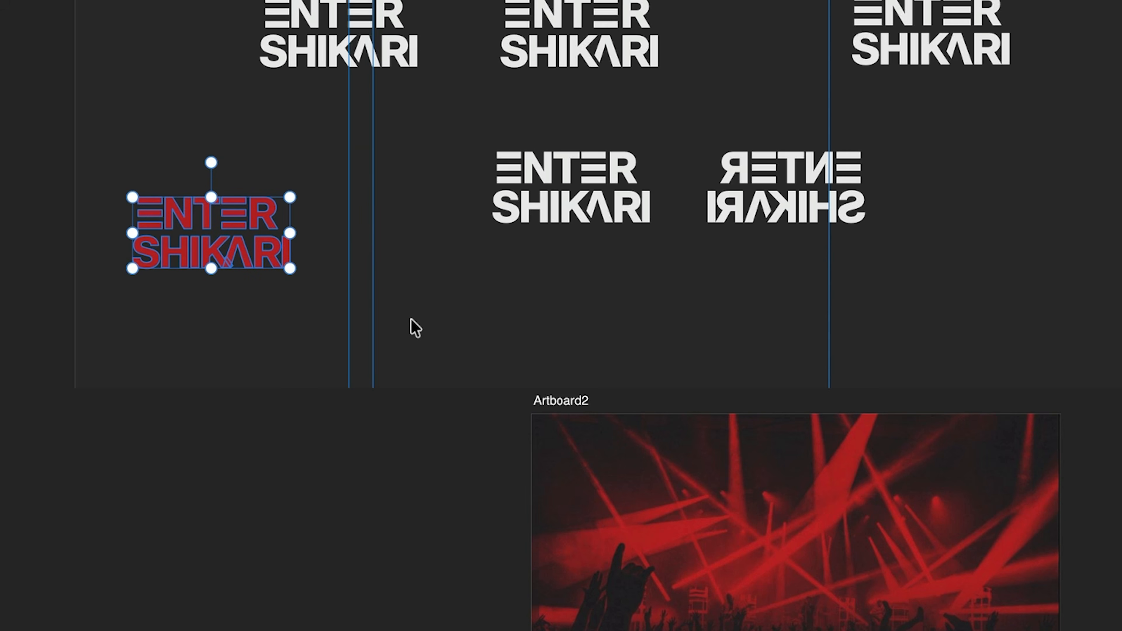
# - Recolour the moved logo grey with the Colour Picker and show its nodes with the Node Tool
pyautogui.press('i')
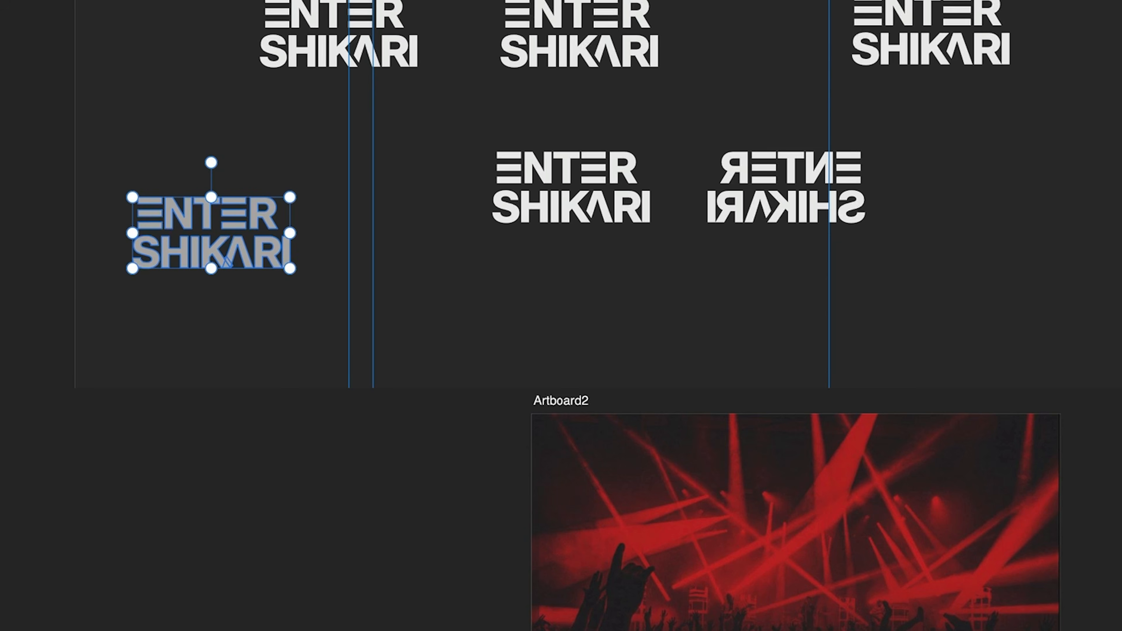
pyautogui.press('a')
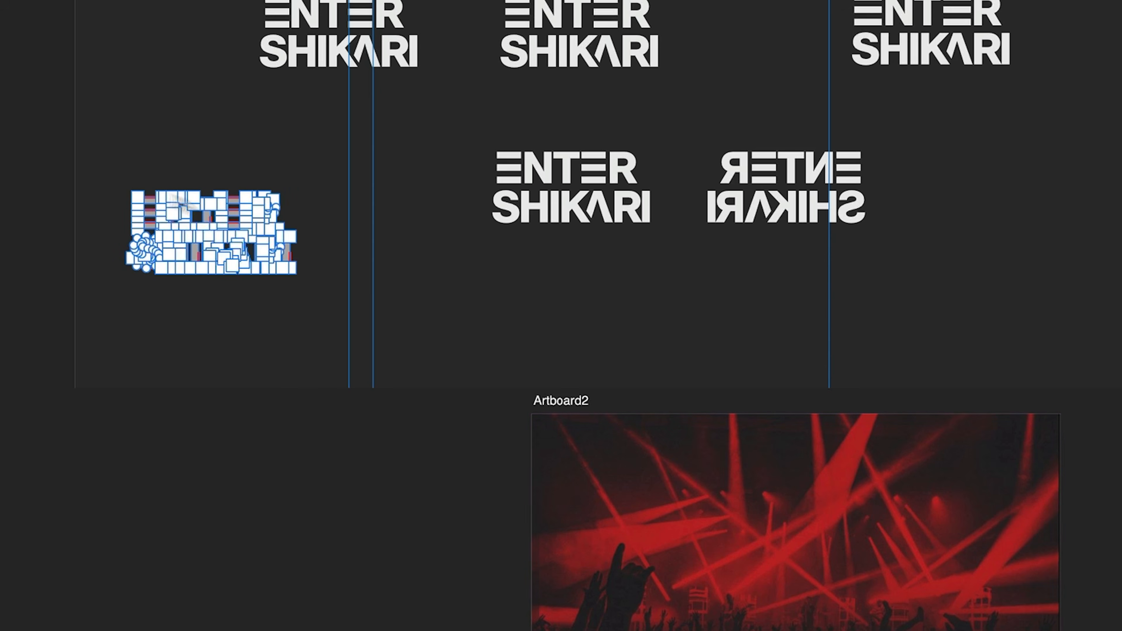
# - Test marquee selection with the Move Tool on the white ENTER SHIKARI logo beside the mirrored one
pyautogui.press('v')
pyautogui.press('a')
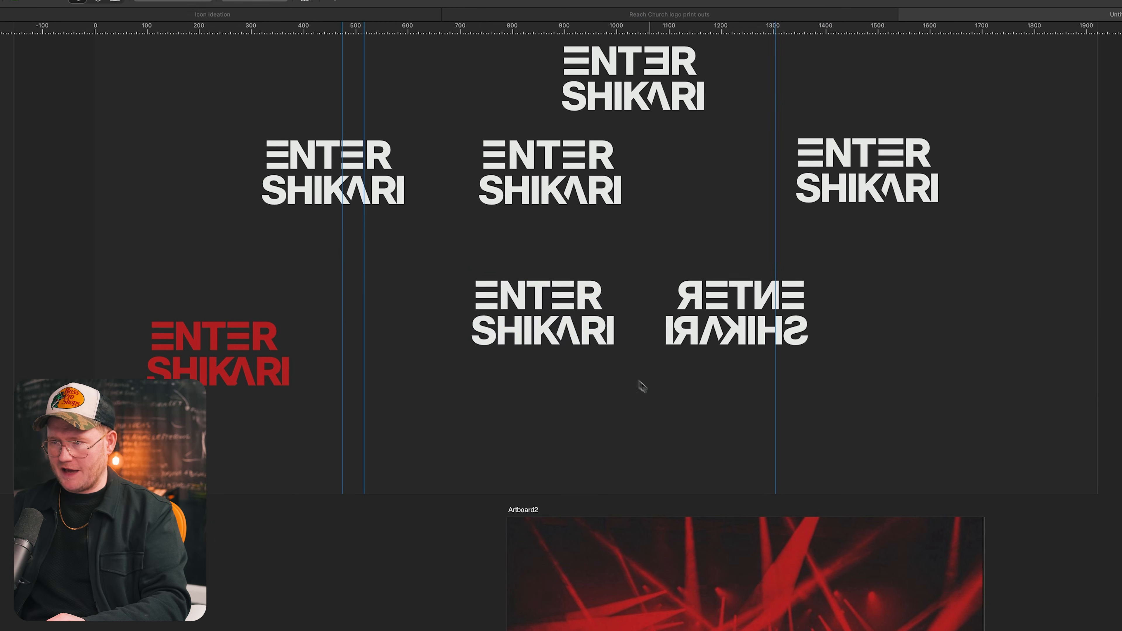
pyautogui.moveTo(643, 383); pyautogui.dragTo(431, 262)
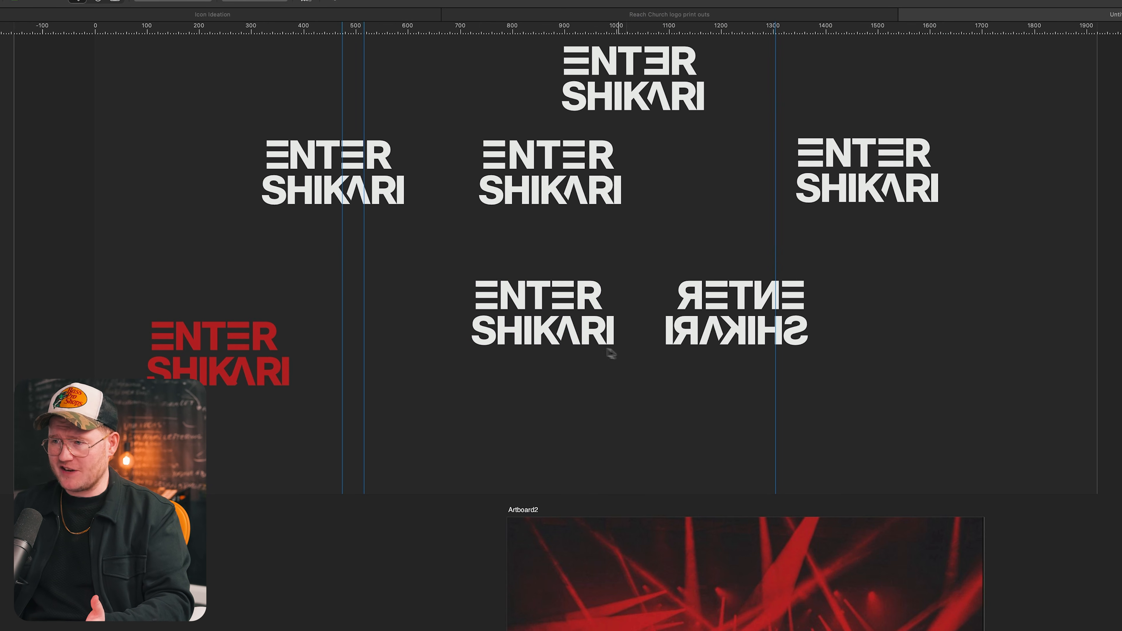
pyautogui.moveTo(450, 263)
pyautogui.mouseDown()
pyautogui.moveTo(641, 368)
pyautogui.moveTo(430, 258)
pyautogui.mouseUp()
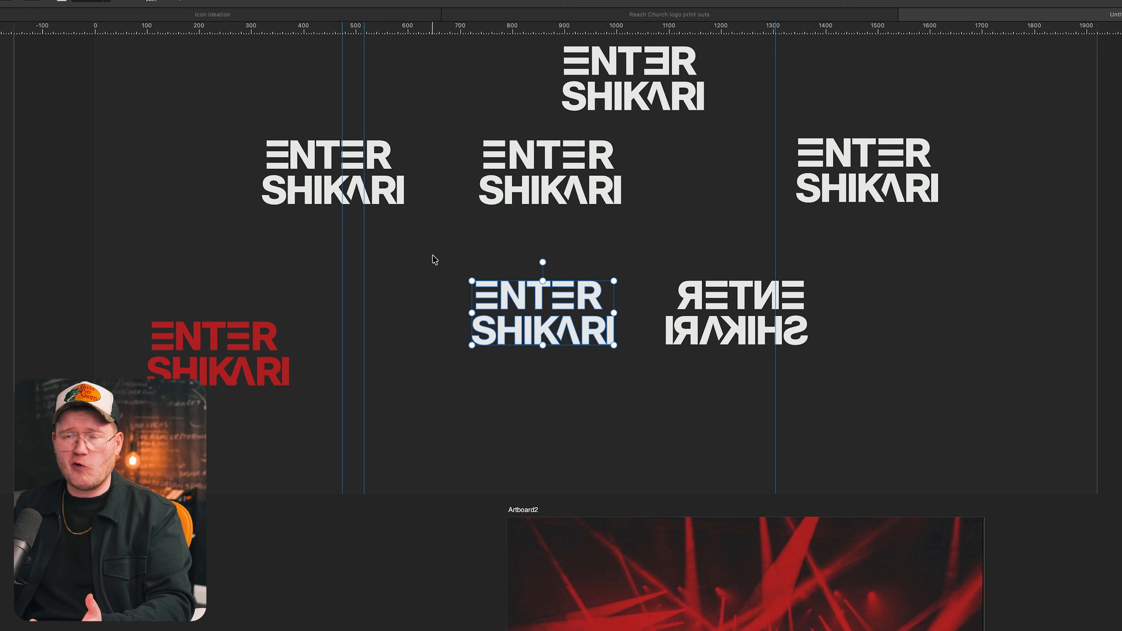
pyautogui.click(450, 275)
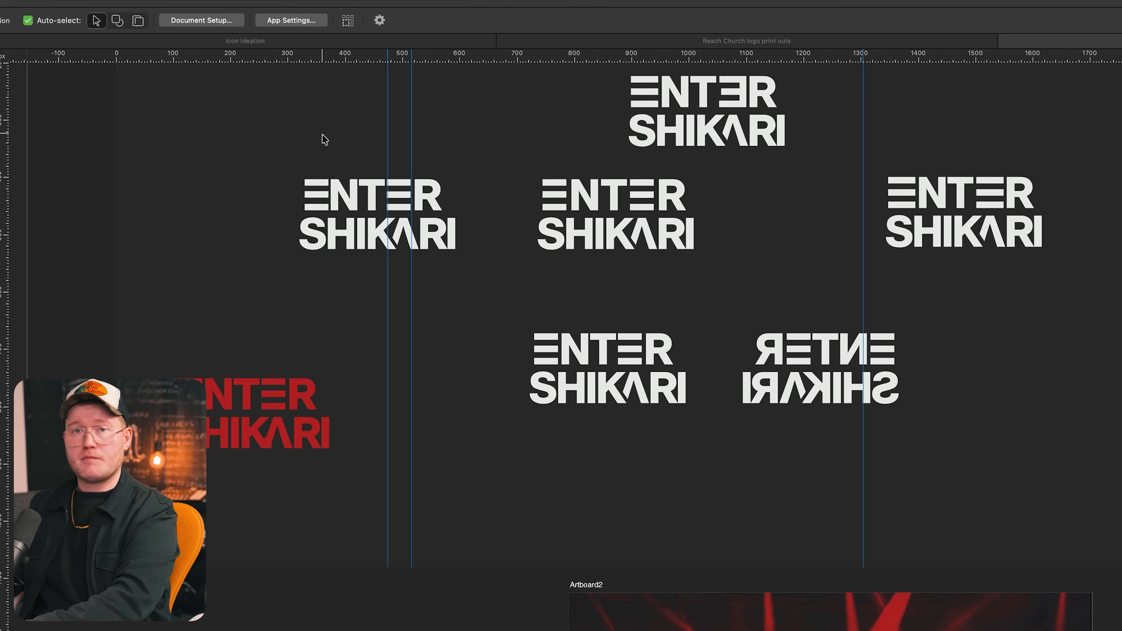
# - Find the marquee setting in the app settings and set Marquee selection behaviour to Touch (select objects when marquee touches them)
pyautogui.press('super+comma')
pyautogui.click(403, 143)
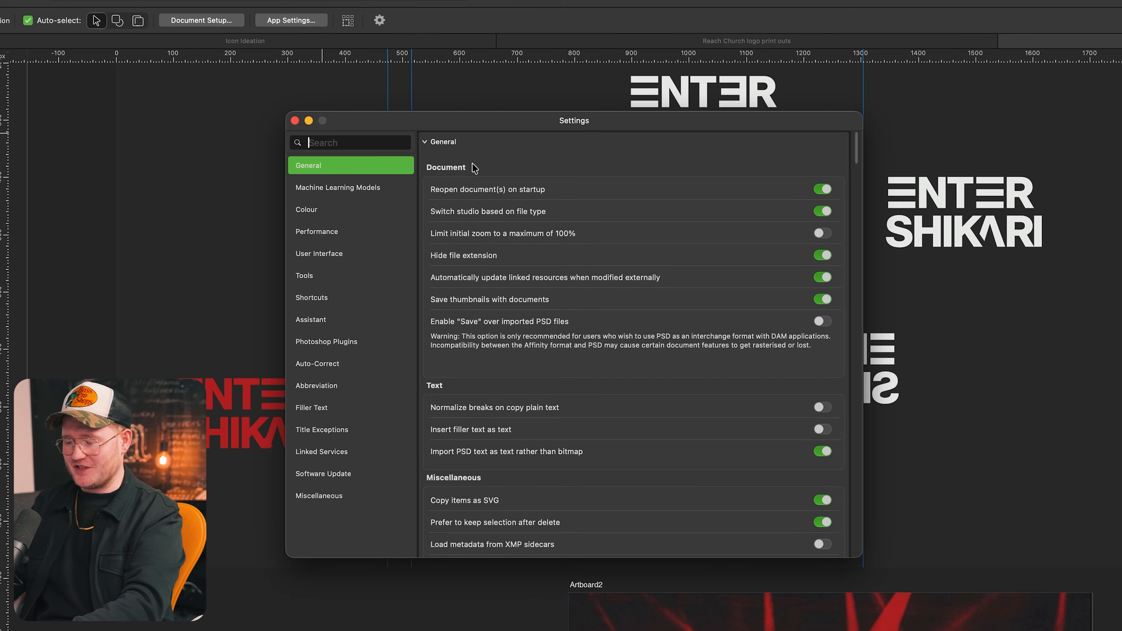
pyautogui.write('marq')
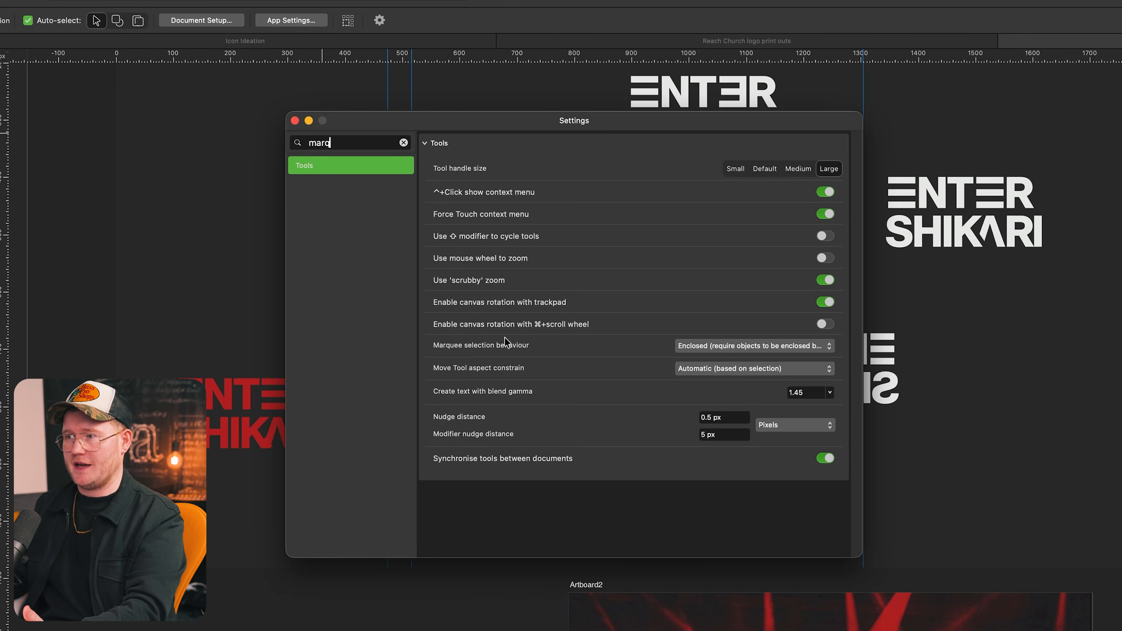
pyautogui.click(691, 349)
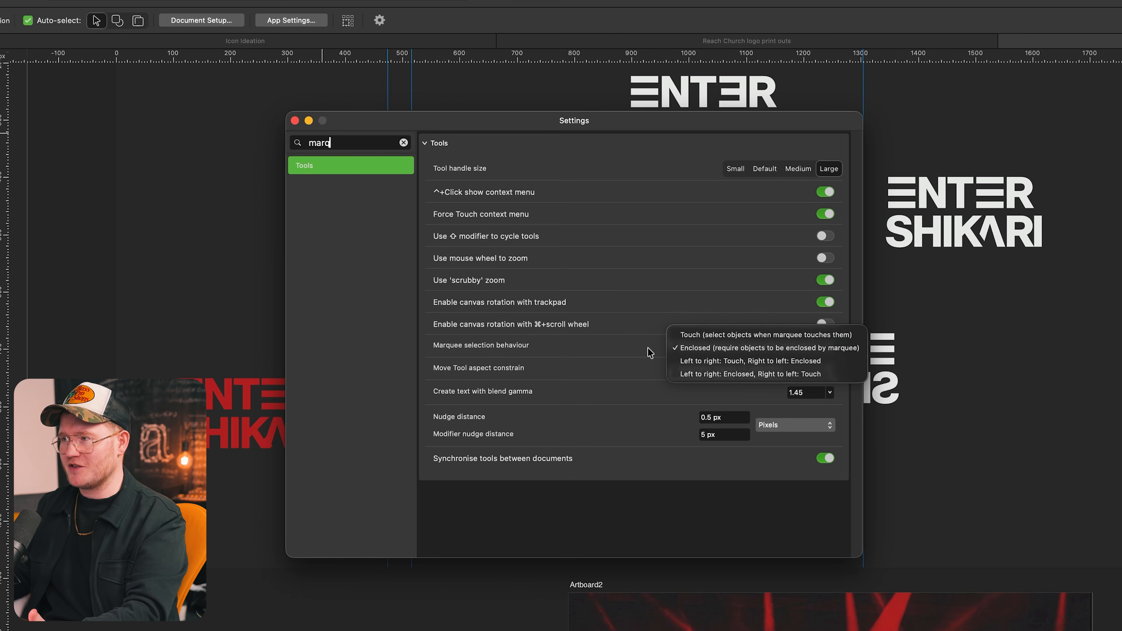
pyautogui.click(722, 336)
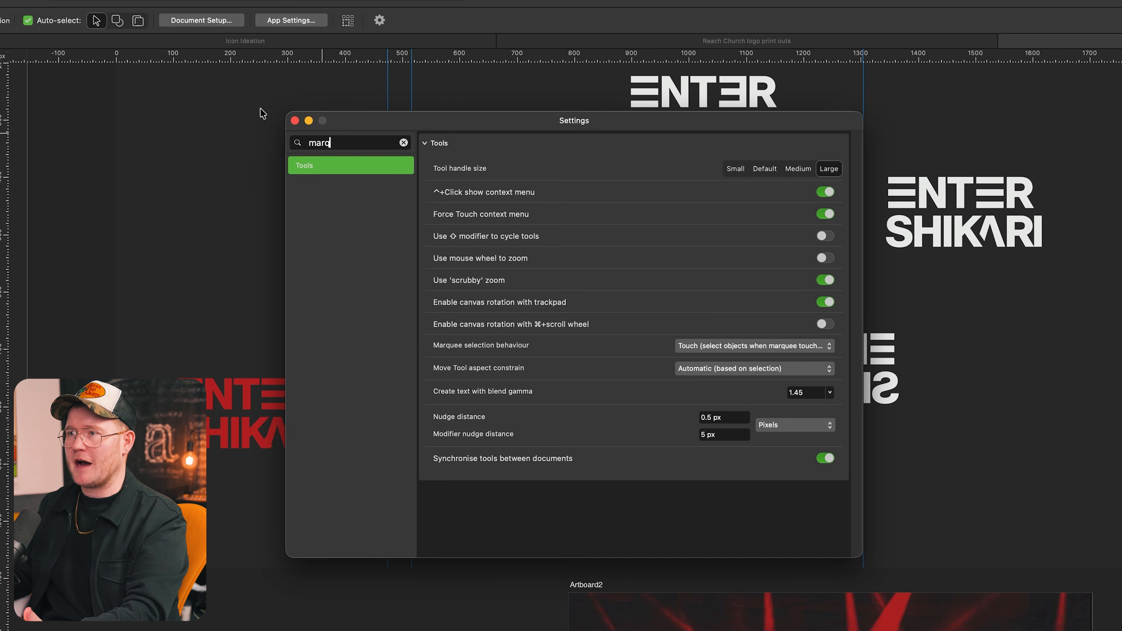
pyautogui.click(293, 120)
# - Test the marquee on the white logo beside the mirrored one by only partly covering it, and clear the selection
pyautogui.moveTo(352, 224); pyautogui.dragTo(400, 293)
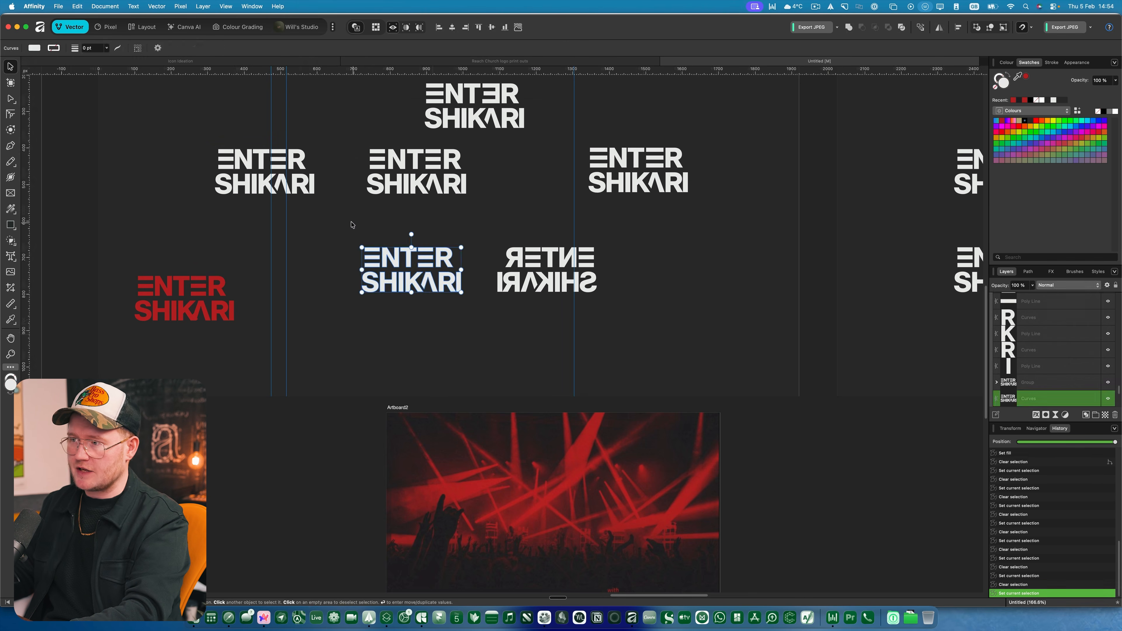
pyautogui.moveTo(346, 220); pyautogui.dragTo(389, 320)
pyautogui.click(397, 331)
# - Draw a white square about 360 px wide in the empty Final Refinements artboard and move it slightly downward
pyautogui.press('z')
pyautogui.moveTo(569, 290); pyautogui.dragTo(627, 292)
pyautogui.moveTo(670, 307); pyautogui.dragTo(514, 175)
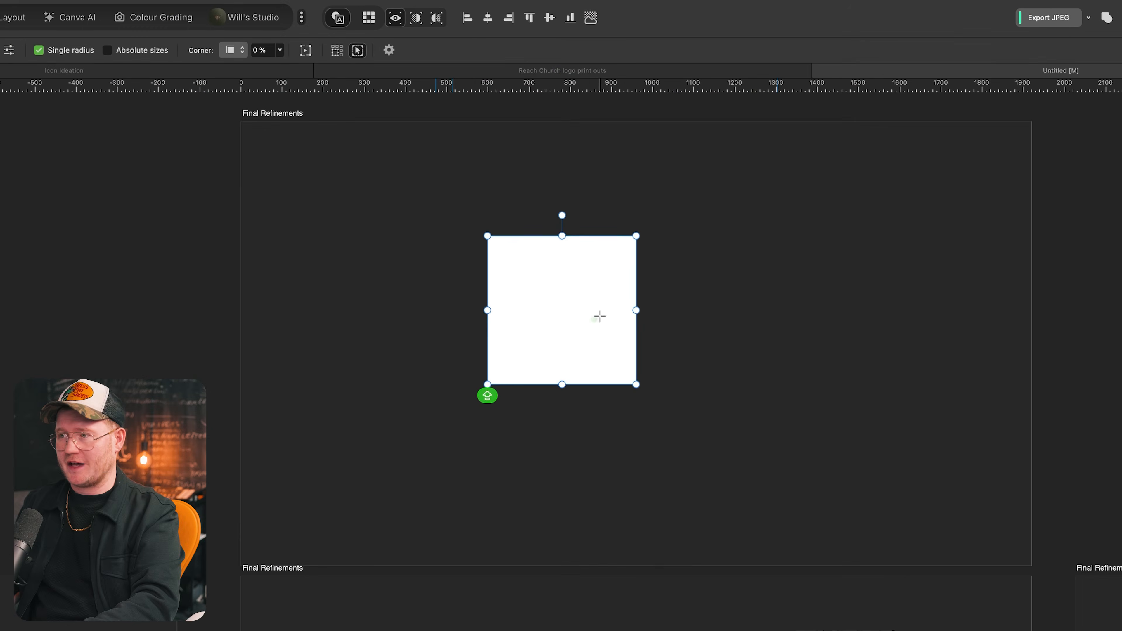
pyautogui.moveTo(629, 385); pyautogui.dragTo(600, 385)
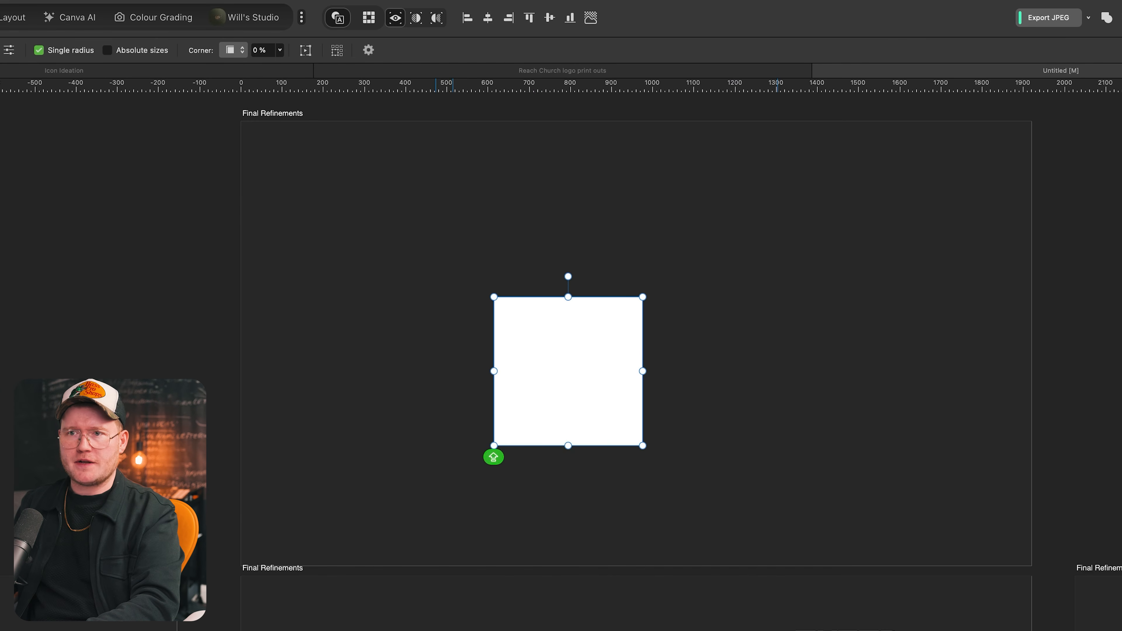
pyautogui.click(700, 312)
pyautogui.click(582, 330)
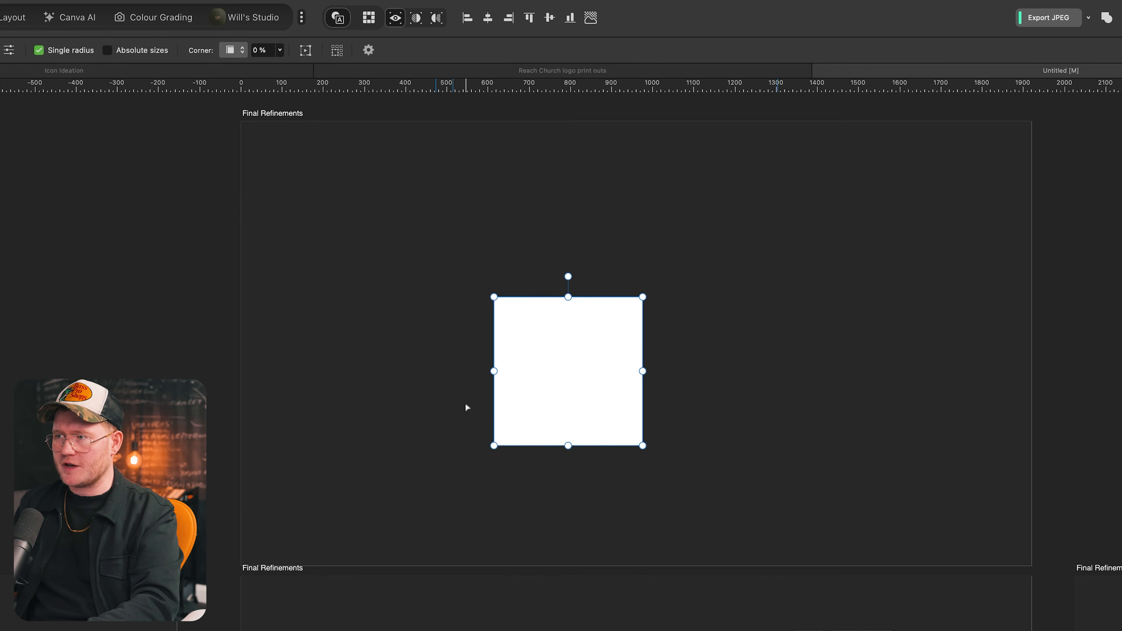
# - Stretch the square's right edge outward without constraining proportions, making a rectangle about 596 px wide
pyautogui.press('shift')
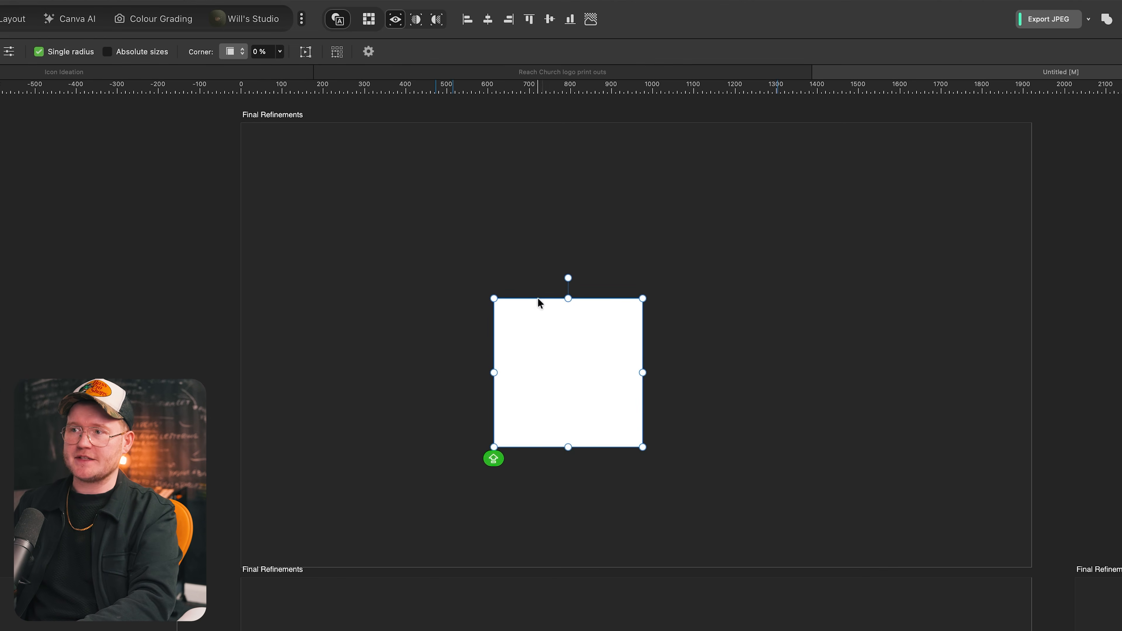
pyautogui.moveTo(566, 289); pyautogui.dragTo(704, 303)
pyautogui.press('super+z')
pyautogui.moveTo(642, 373); pyautogui.dragTo(746, 371)
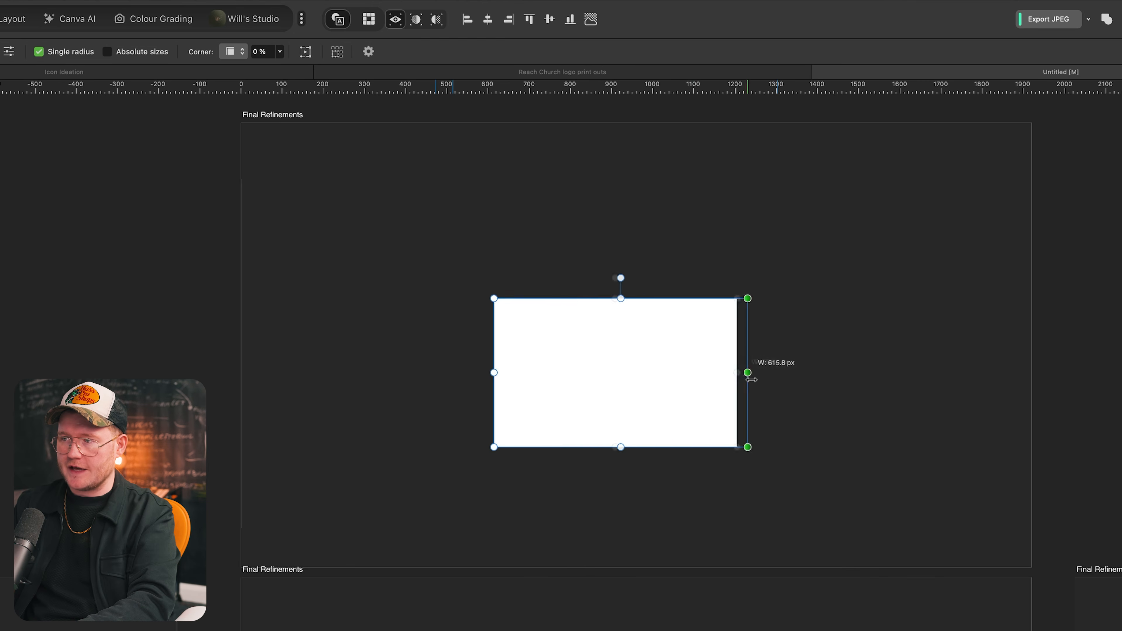
# - Try rounding all the rectangle's corners to 74%
pyautogui.click(279, 52)
pyautogui.moveTo(286, 71); pyautogui.dragTo(349, 78)
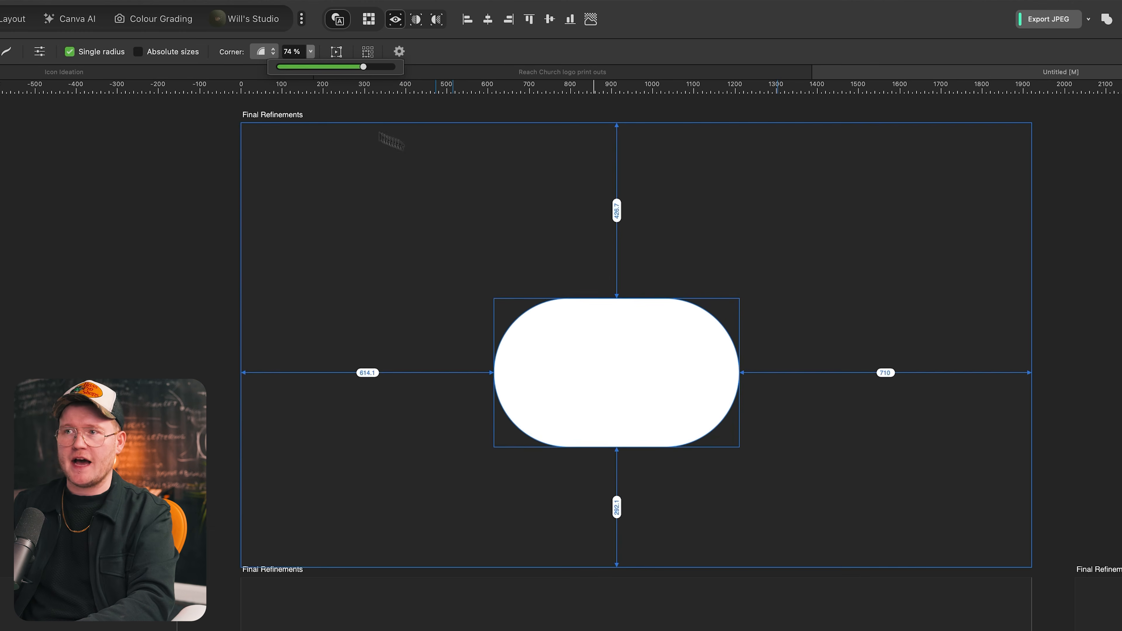
pyautogui.click(531, 231)
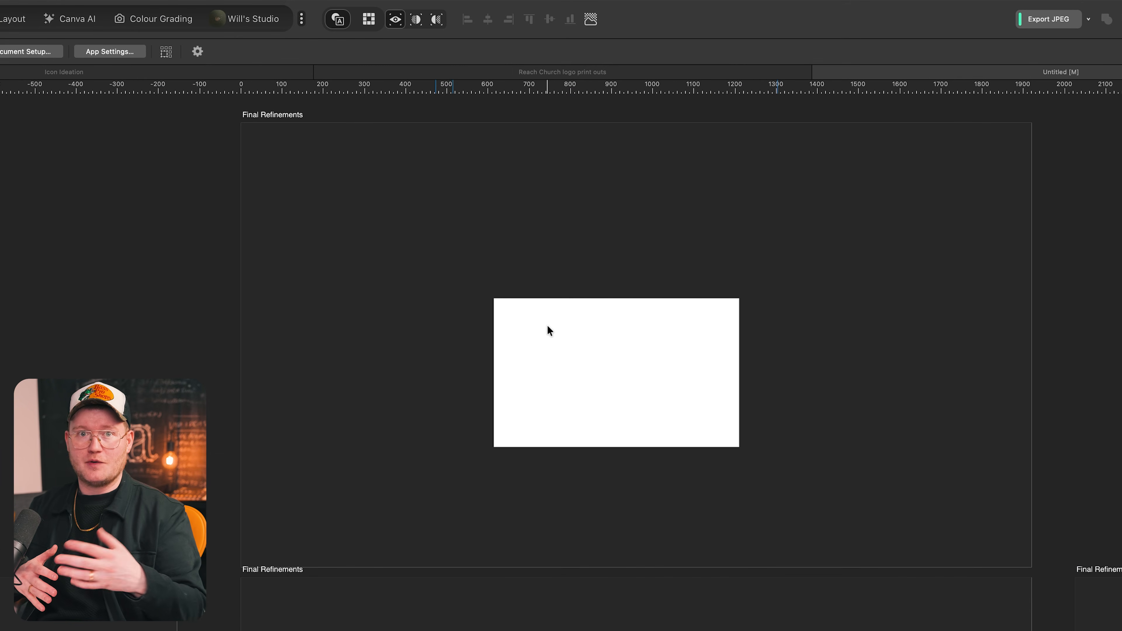
# - Convert the white rectangle to curves, select its upper-right corner node with the Node Tool, and deselect the shape
pyautogui.click(550, 360)
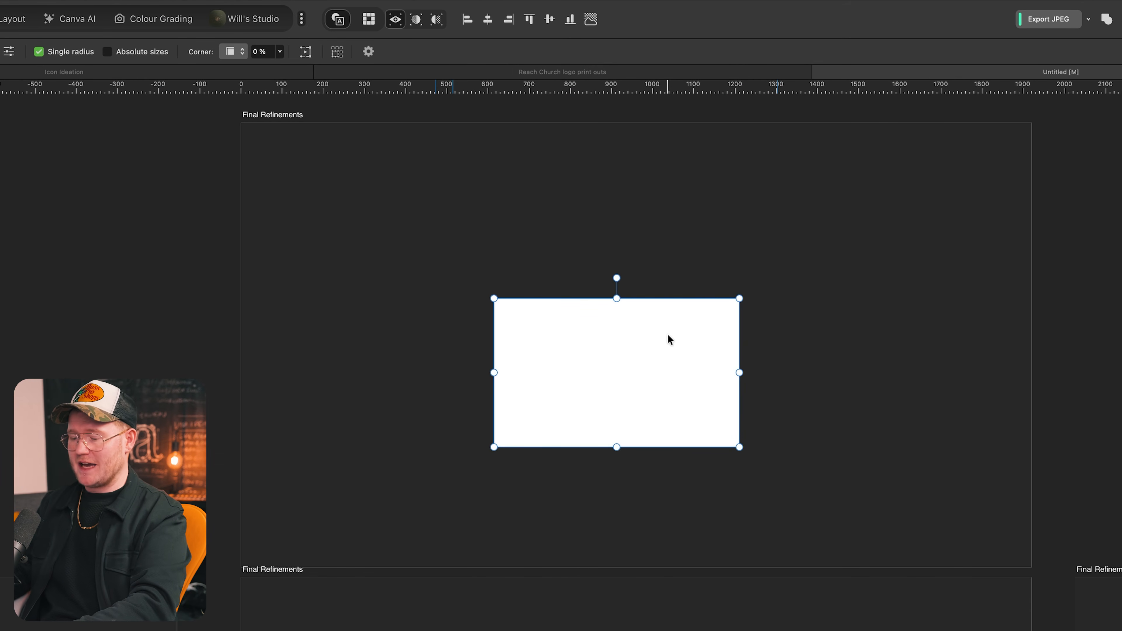
pyautogui.press('a')
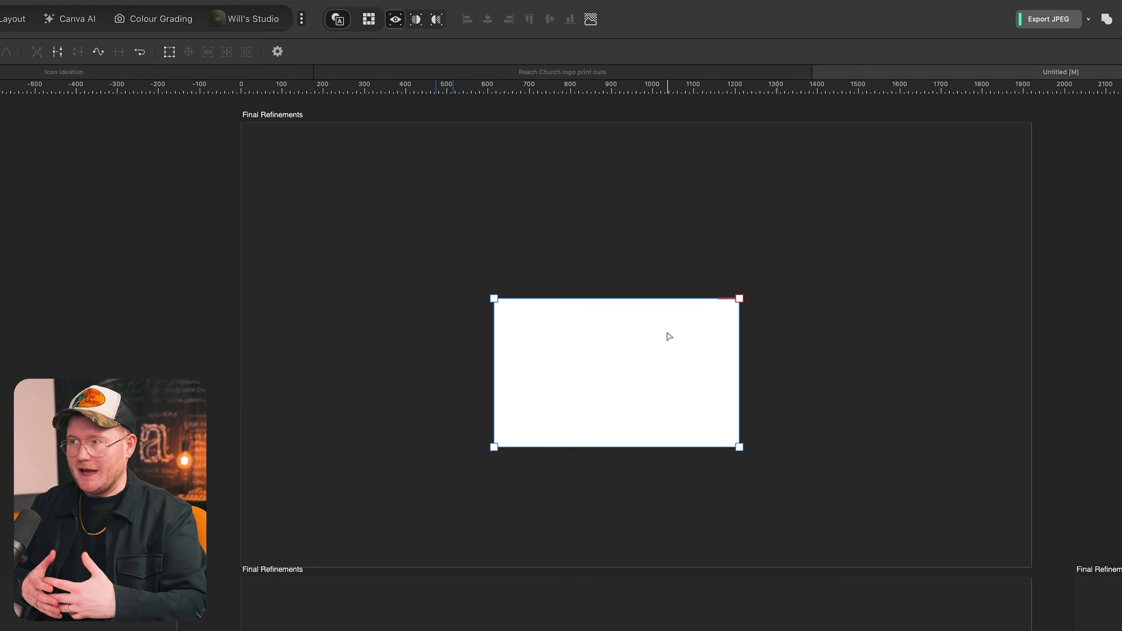
pyautogui.press('v')
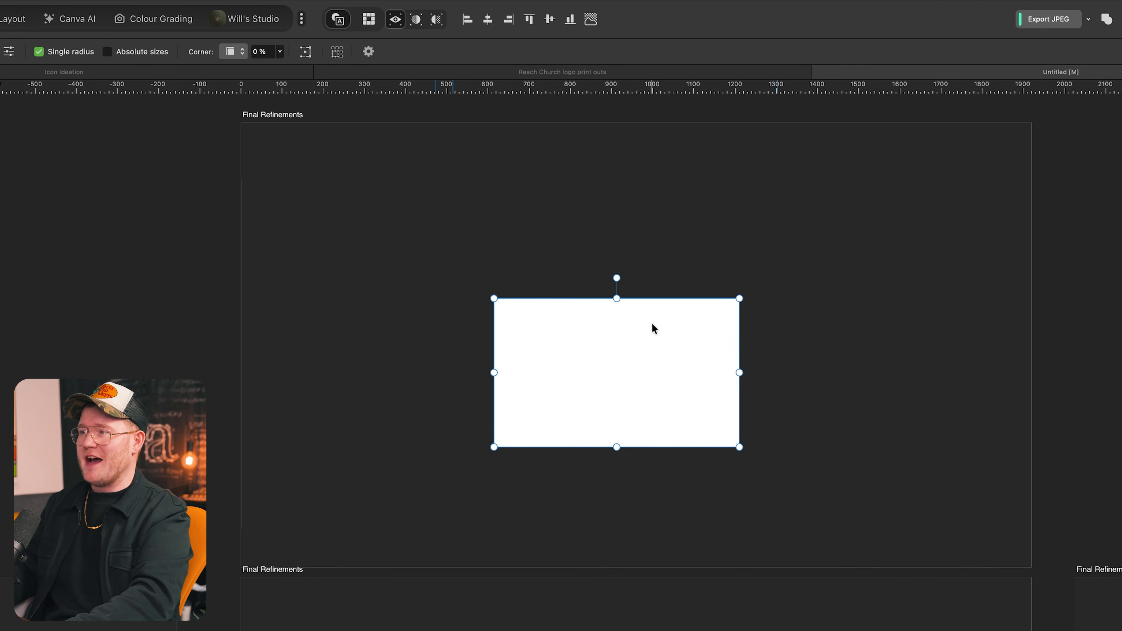
pyautogui.press('a')
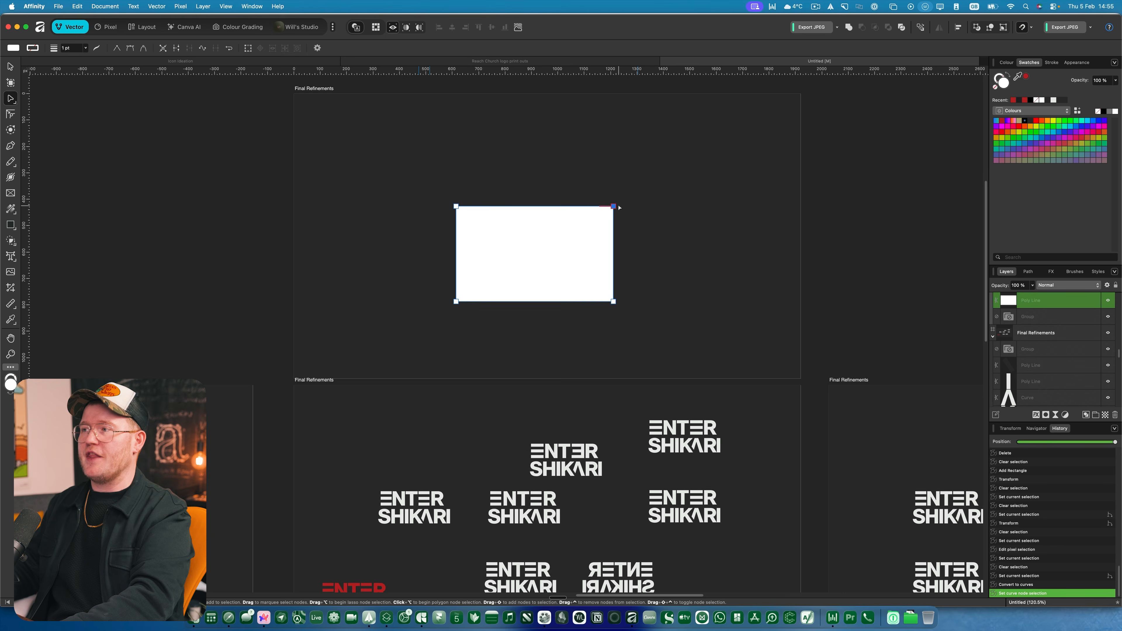
pyautogui.moveTo(739, 298); pyautogui.dragTo(649, 324)
pyautogui.moveTo(556, 222); pyautogui.dragTo(455, 181)
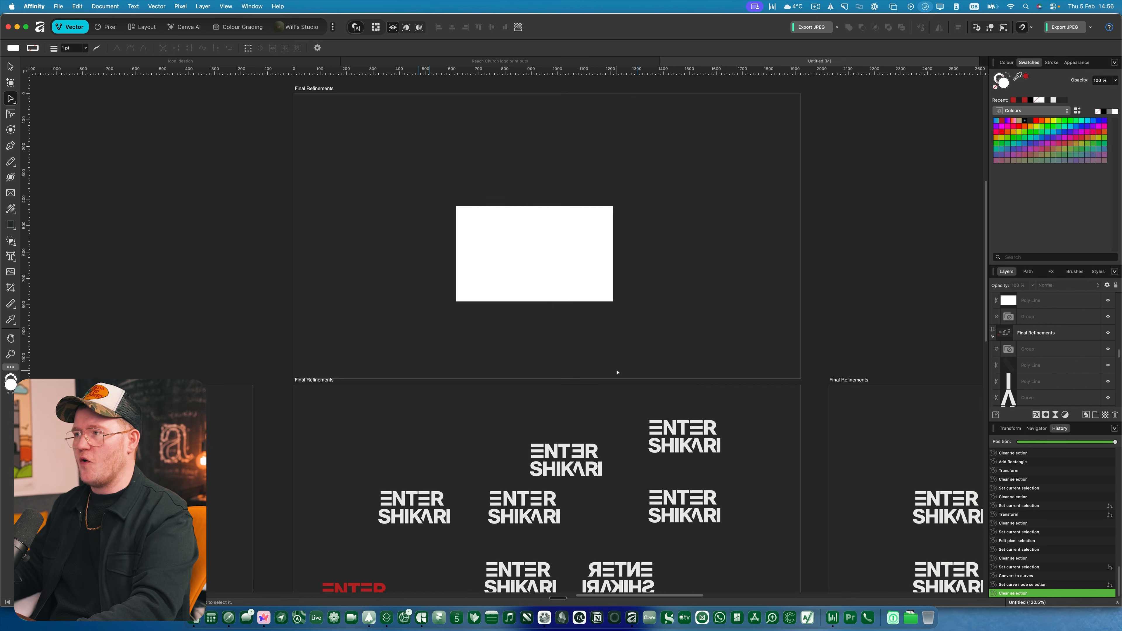
# - Bend all four edges of the rectangle outward into curves with the Node Tool
pyautogui.click(518, 208)
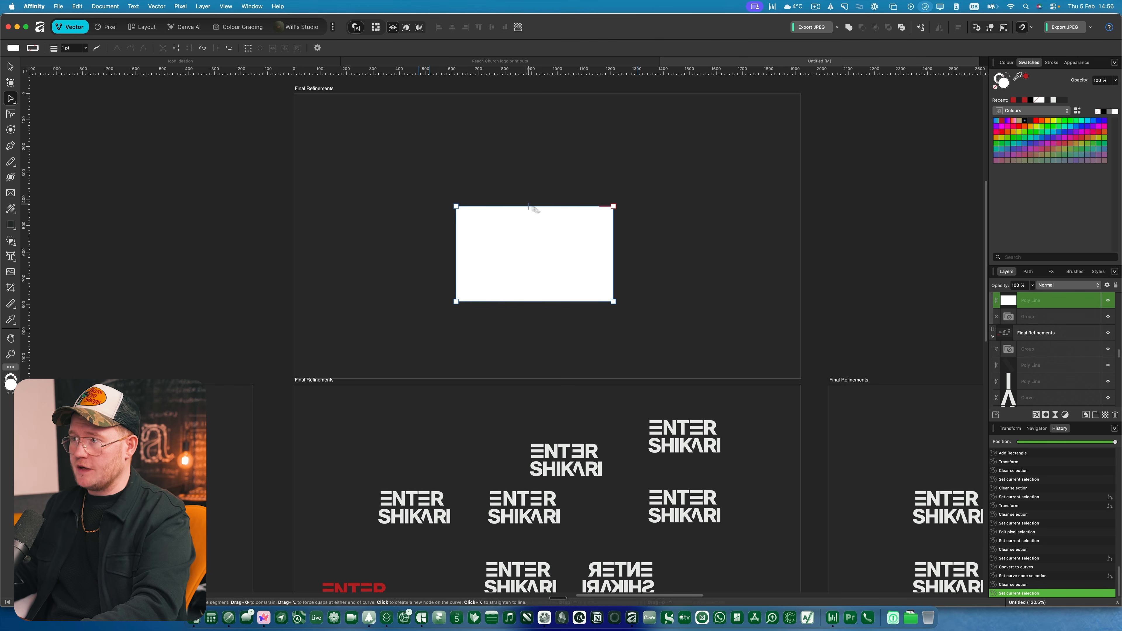
pyautogui.moveTo(525, 204); pyautogui.dragTo(528, 167)
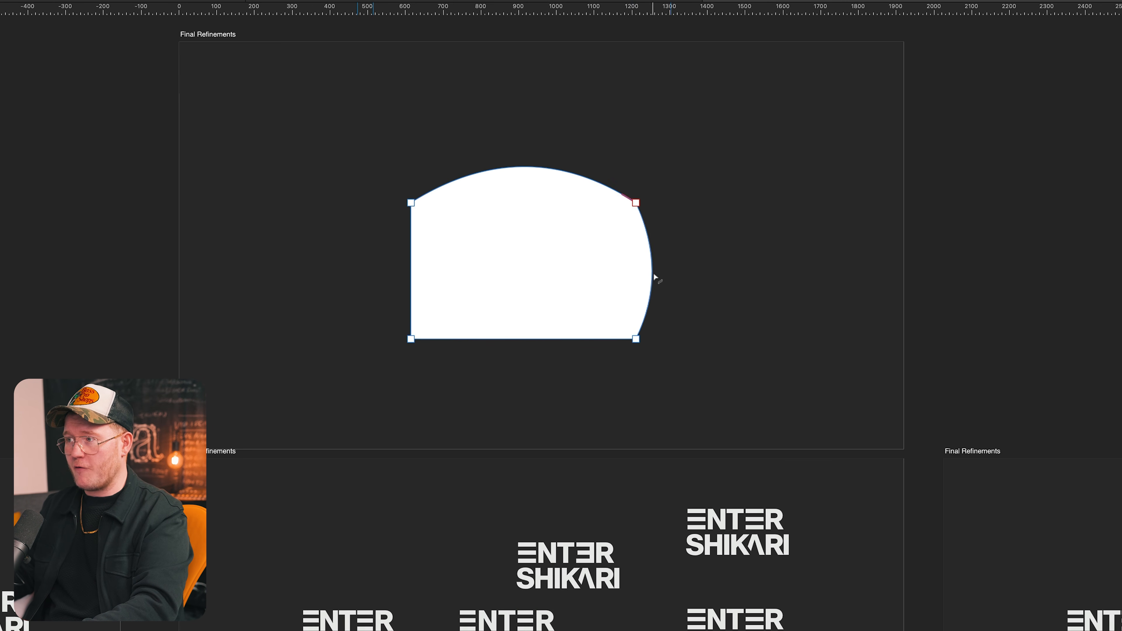
pyautogui.moveTo(521, 349); pyautogui.dragTo(521, 356)
pyautogui.moveTo(412, 270); pyautogui.dragTo(382, 270)
pyautogui.click(761, 249)
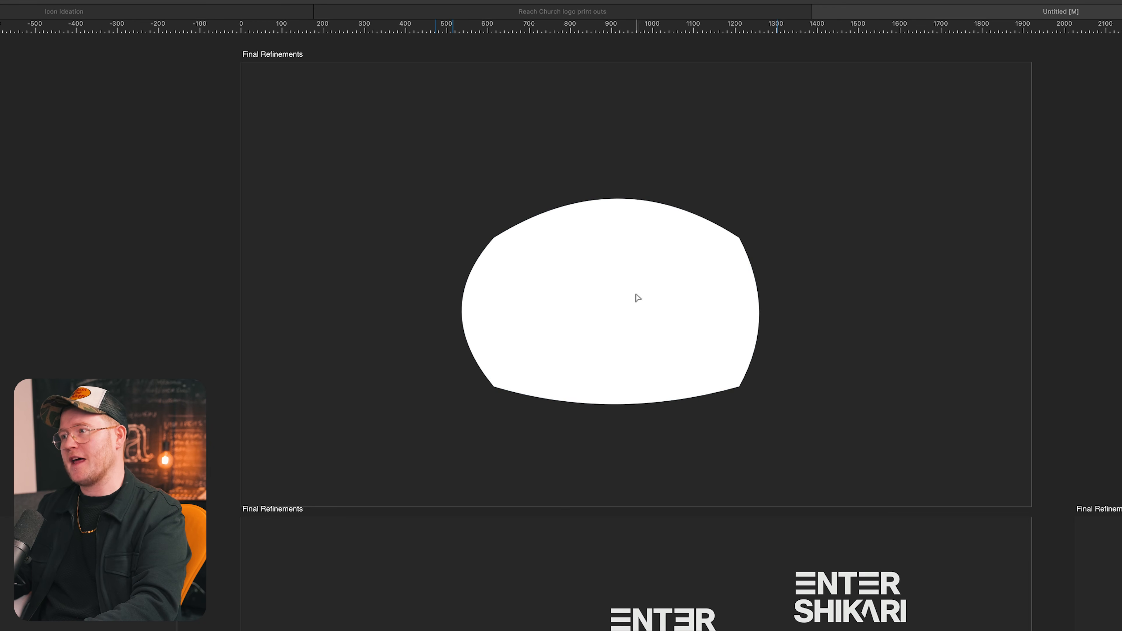
# - Convert the bulging shape's four corner nodes back to sharp so its edges are straight
pyautogui.click(638, 297)
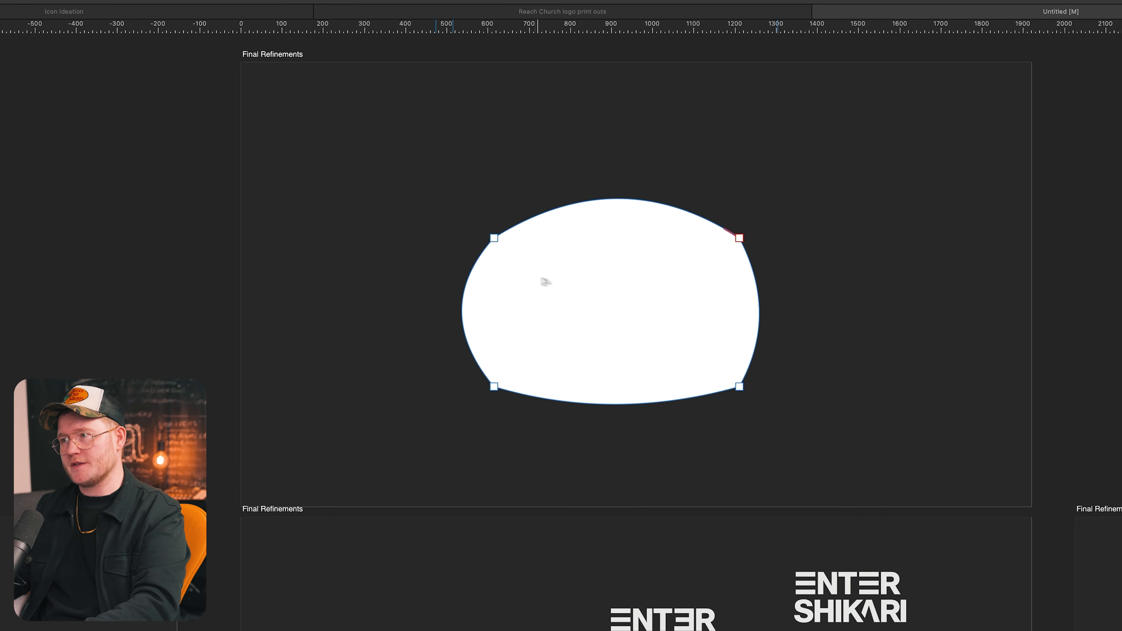
pyautogui.click(740, 238)
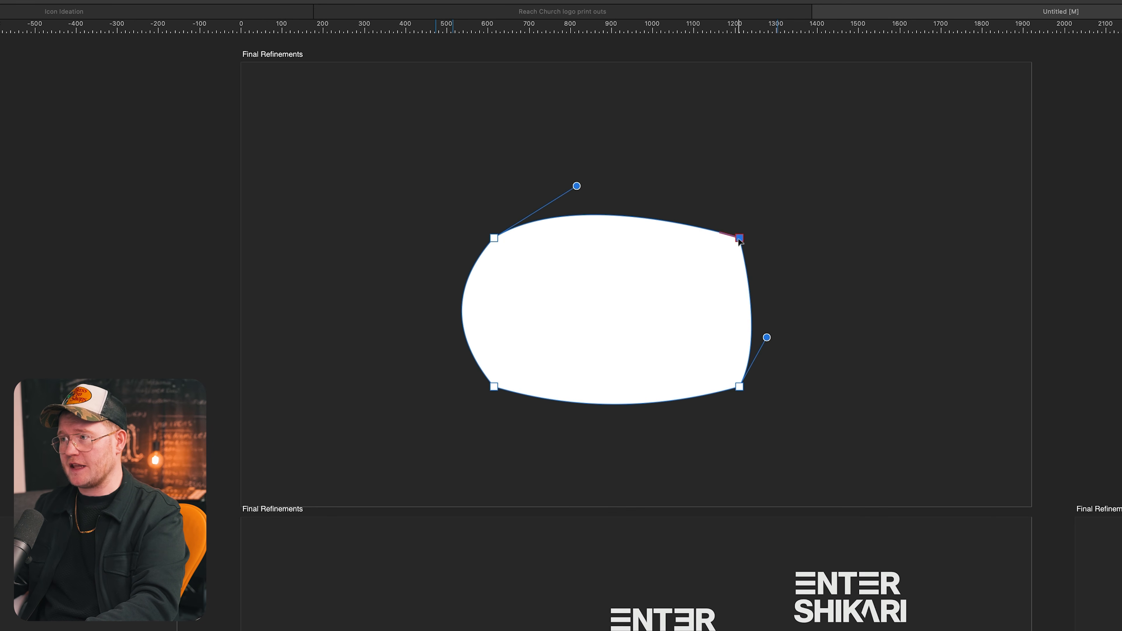
pyautogui.click(494, 239)
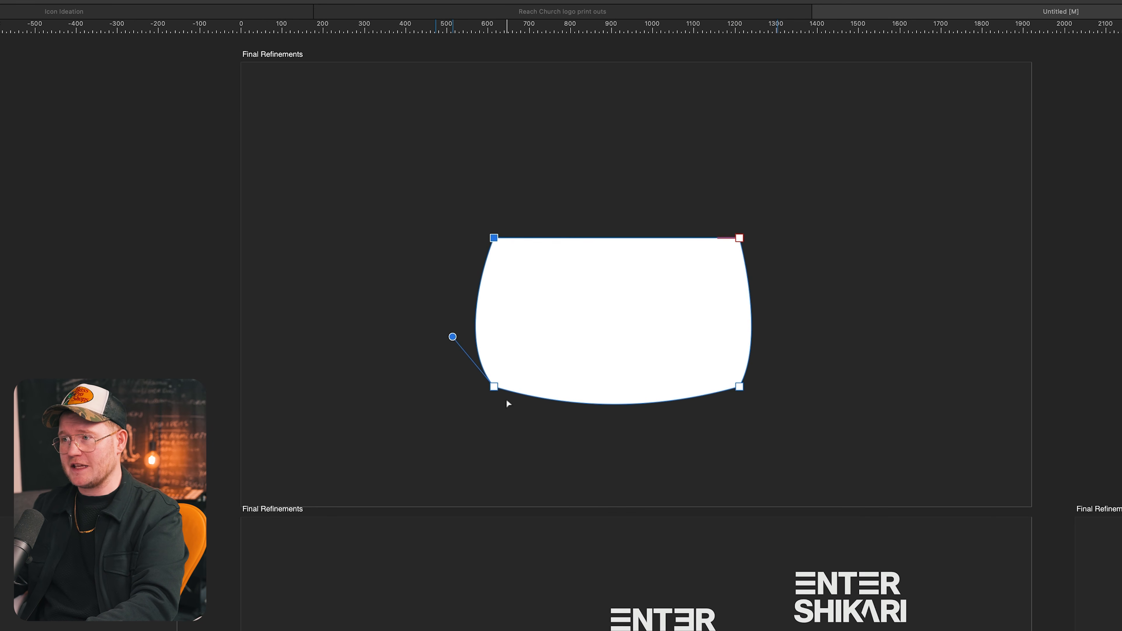
pyautogui.click(493, 387)
pyautogui.click(739, 387)
pyautogui.click(805, 378)
# - Bend all four edges of the rectangle inward with the Node Tool to form a concave shape
pyautogui.click(735, 323)
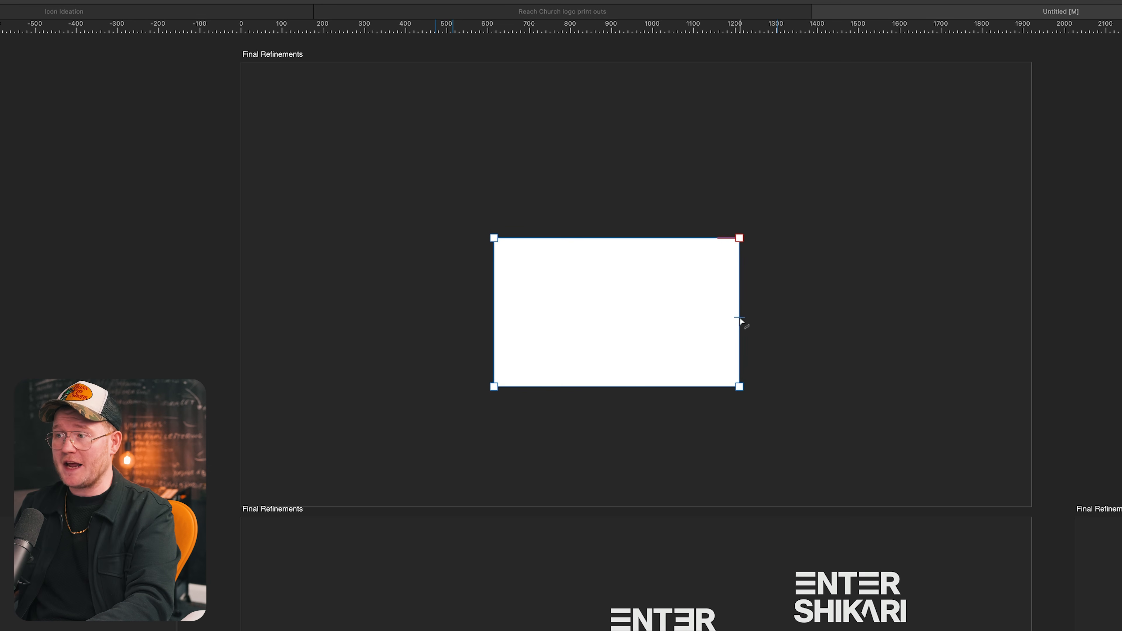
pyautogui.moveTo(738, 321); pyautogui.dragTo(708, 318)
pyautogui.moveTo(623, 385); pyautogui.dragTo(624, 364)
pyautogui.moveTo(625, 240); pyautogui.dragTo(621, 261)
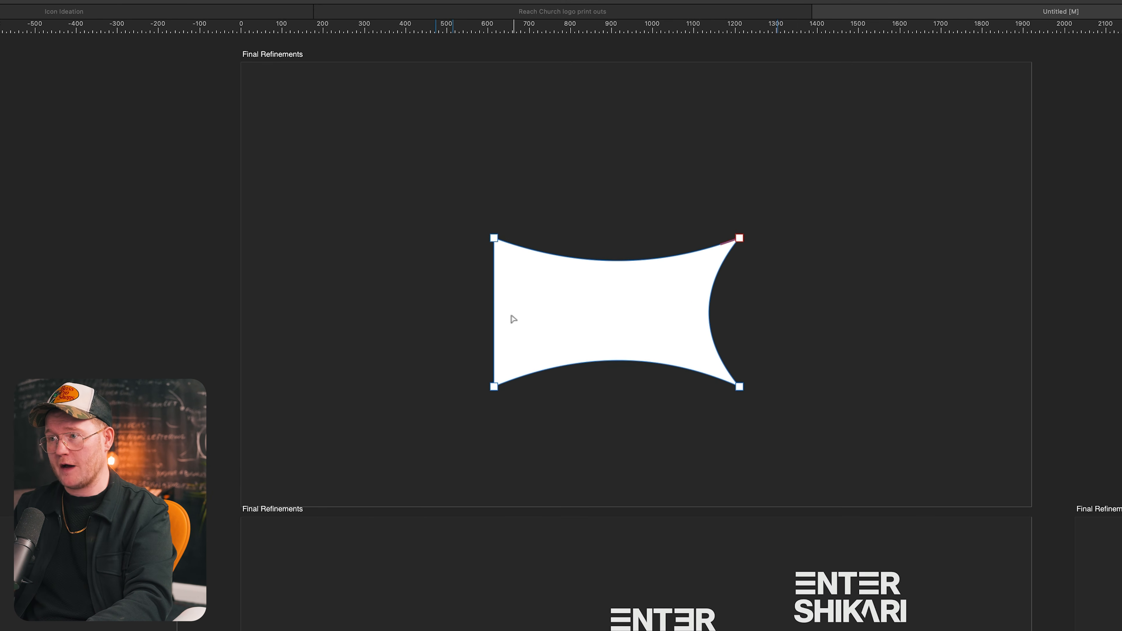
pyautogui.moveTo(494, 314); pyautogui.dragTo(526, 314)
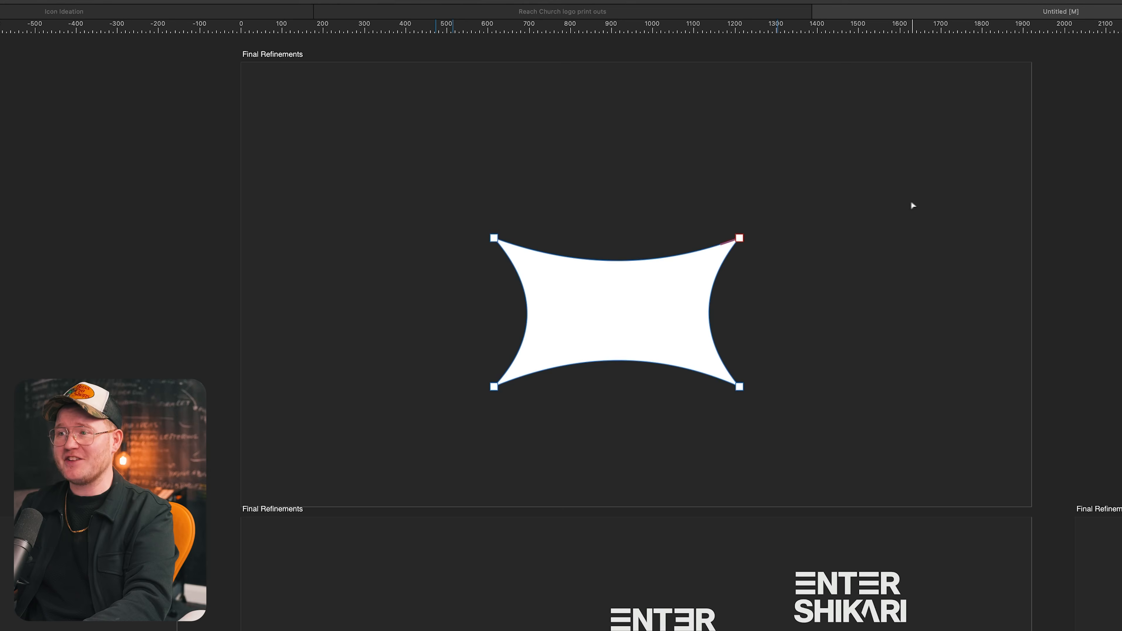
pyautogui.click(837, 196)
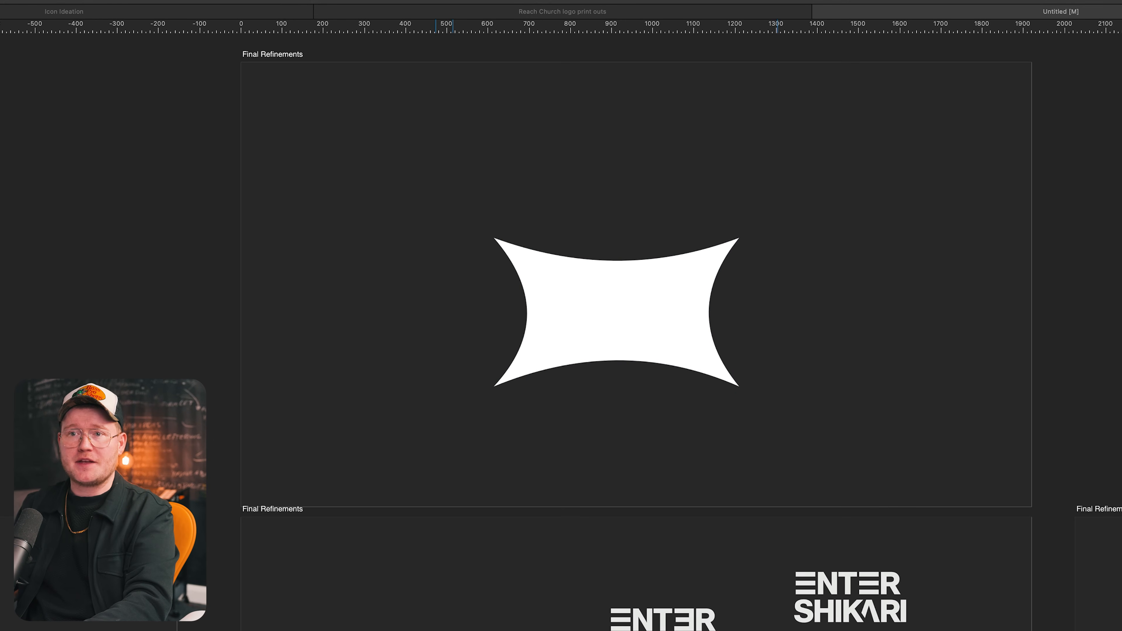
# - Select all four corner nodes of the concave shape and round them together with the Corner Tool
pyautogui.moveTo(459, 215); pyautogui.dragTo(751, 380)
pyautogui.moveTo(814, 412); pyautogui.dragTo(410, 195)
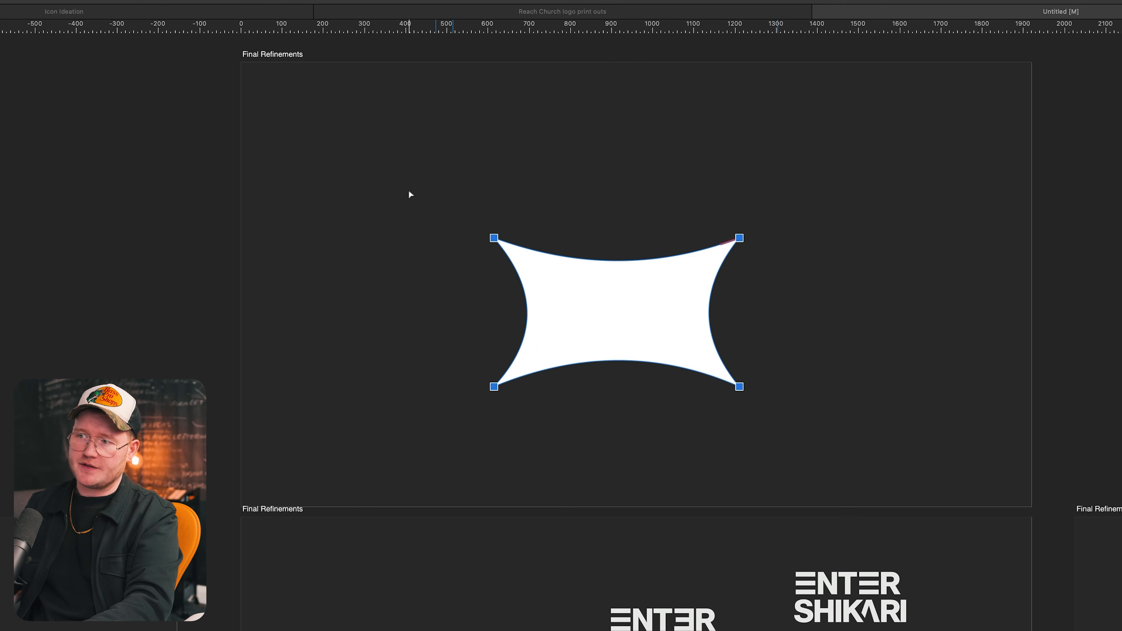
pyautogui.moveTo(494, 240); pyautogui.dragTo(538, 270)
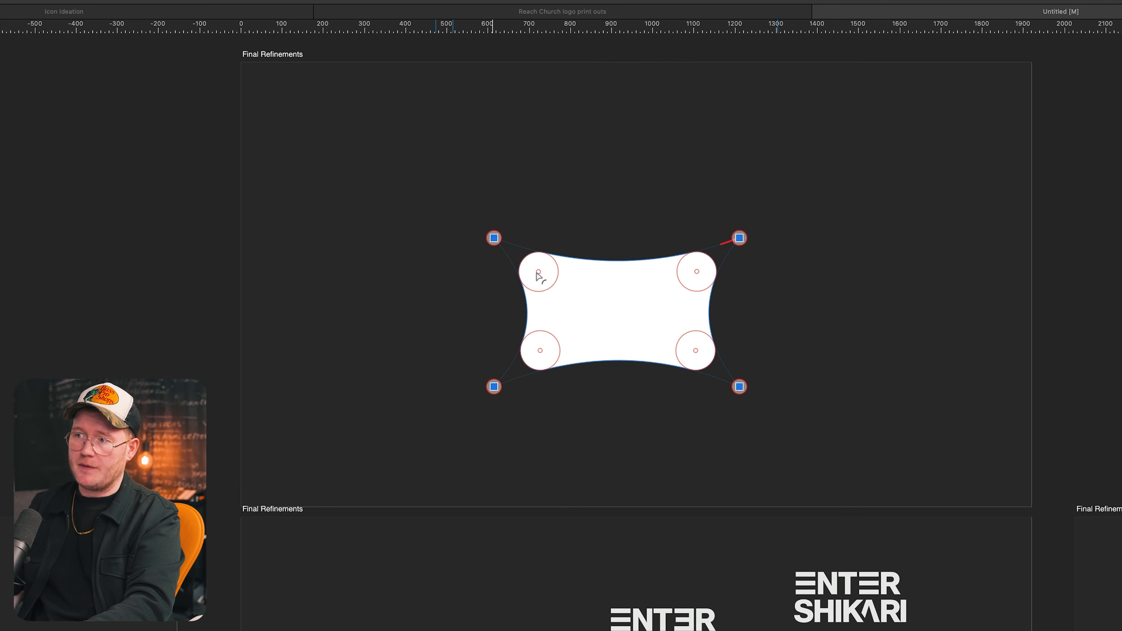
pyautogui.press('v')
pyautogui.click(572, 220)
pyautogui.click(575, 287)
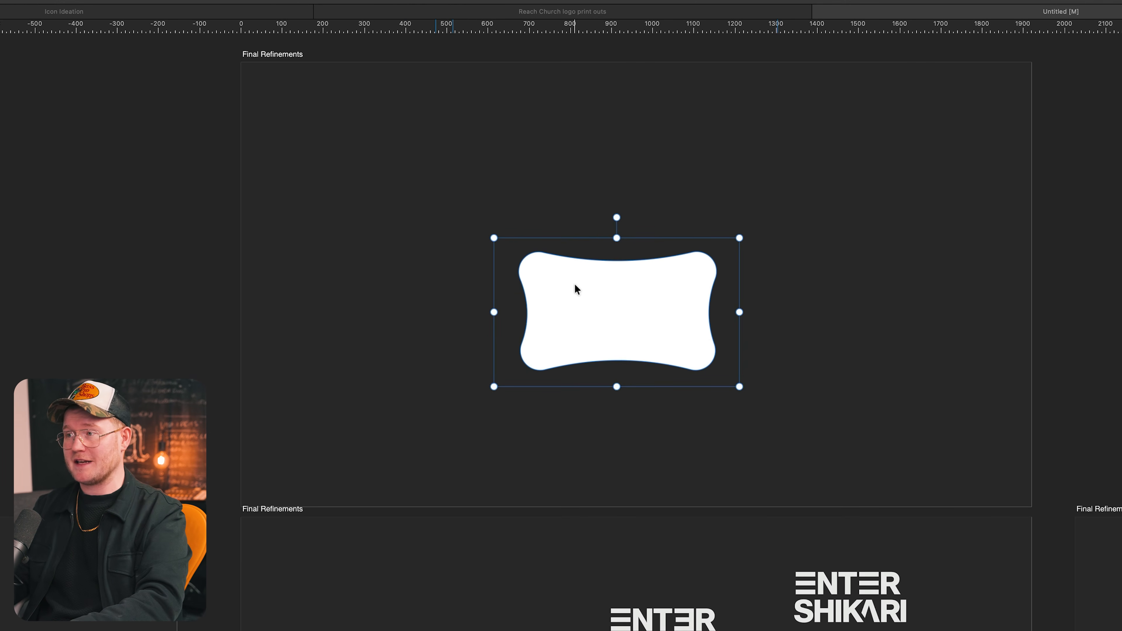
pyautogui.press('a')
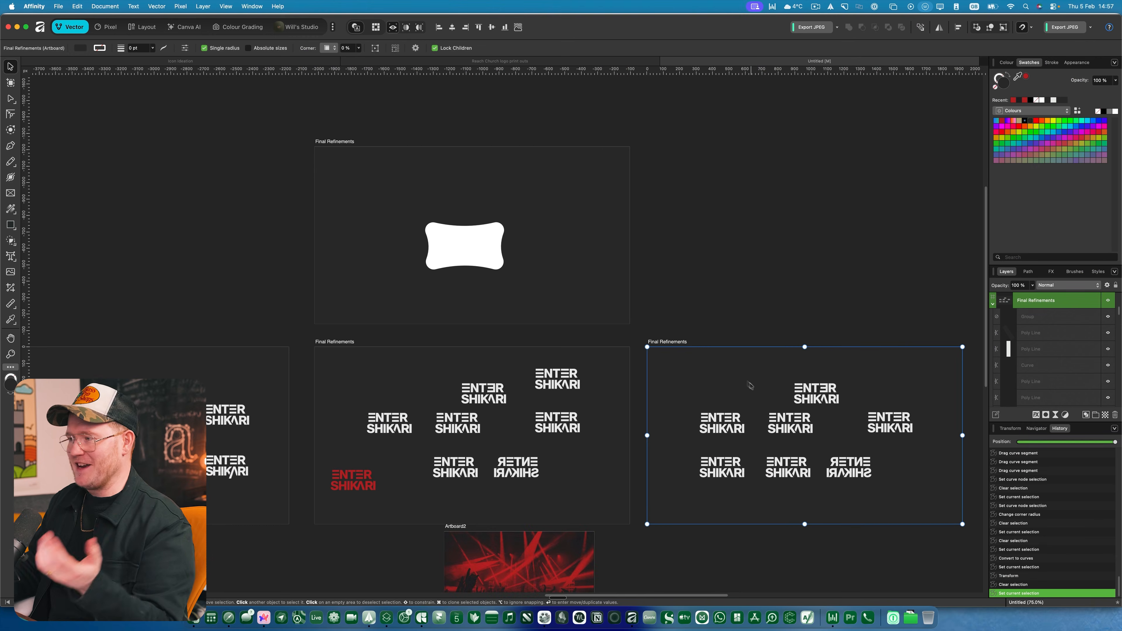
# - Try duplicating the Final Refinements artboard with seven white logos into the empty space above it, and undo the duplication
pyautogui.click(678, 329)
pyautogui.moveTo(671, 342); pyautogui.dragTo(670, 128)
pyautogui.hscroll(10, 425, 215)
pyautogui.scroll(2, 424, 214)
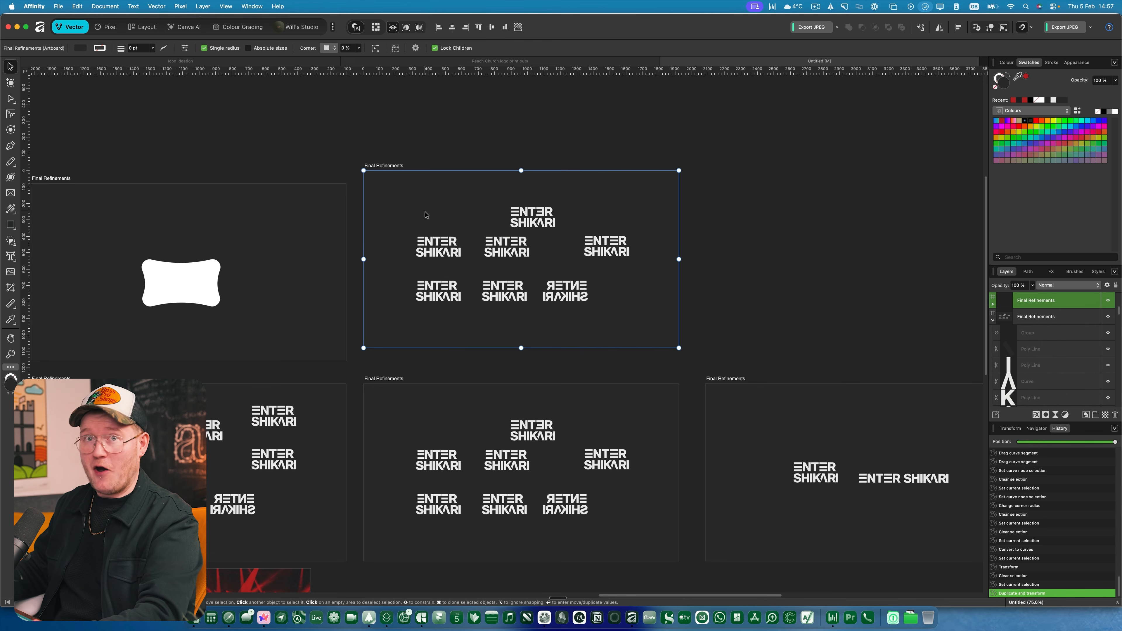
pyautogui.press('super+z')
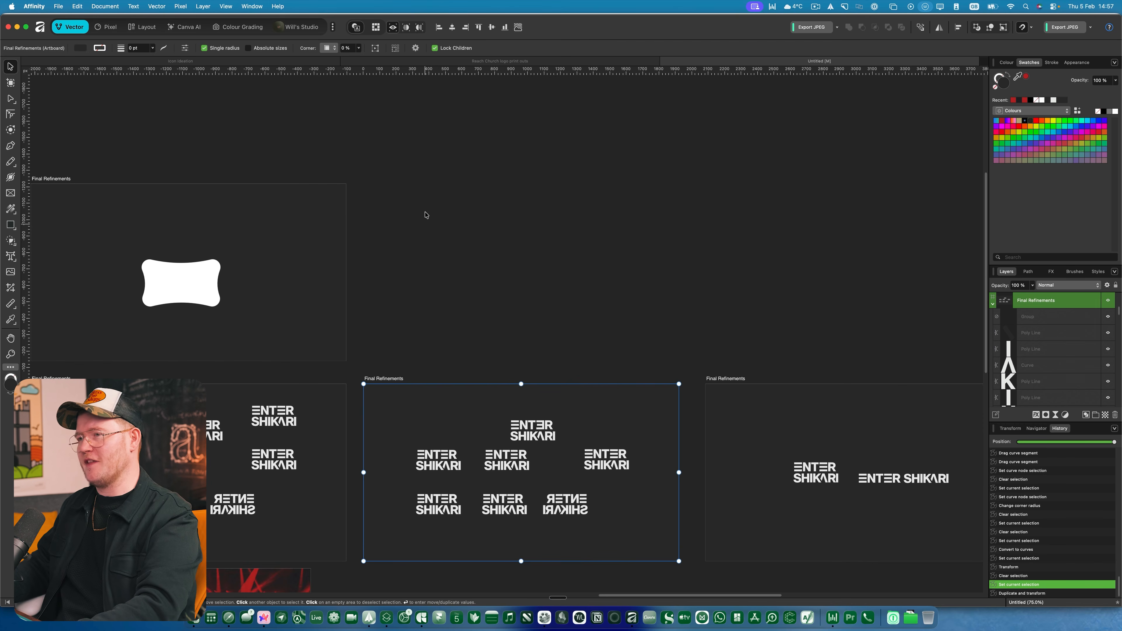
# - Add a blank artboard directly above the Final Refinements artboard with seven white logos, using the Artboard Tool
pyautogui.click(11, 83)
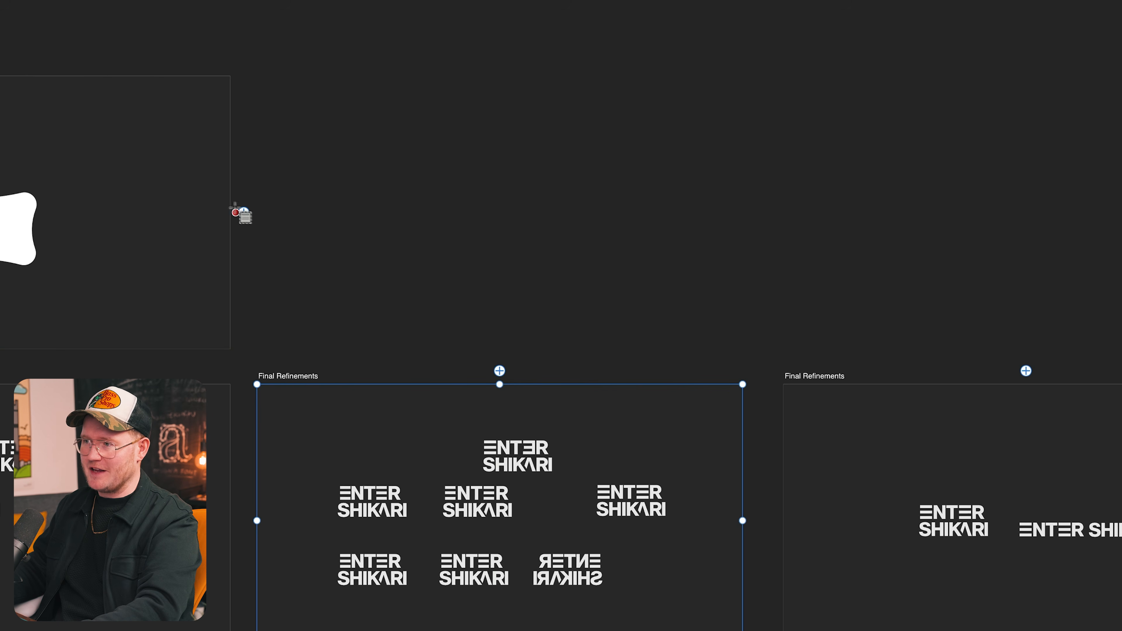
pyautogui.click(499, 371)
pyautogui.click(935, 167)
pyautogui.click(525, 190)
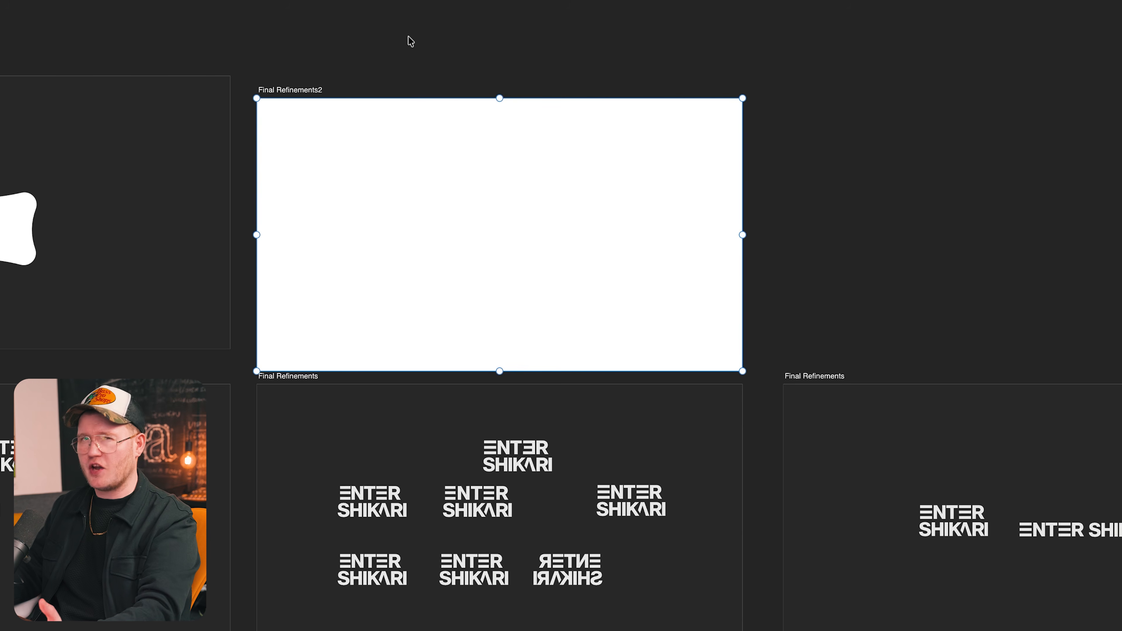